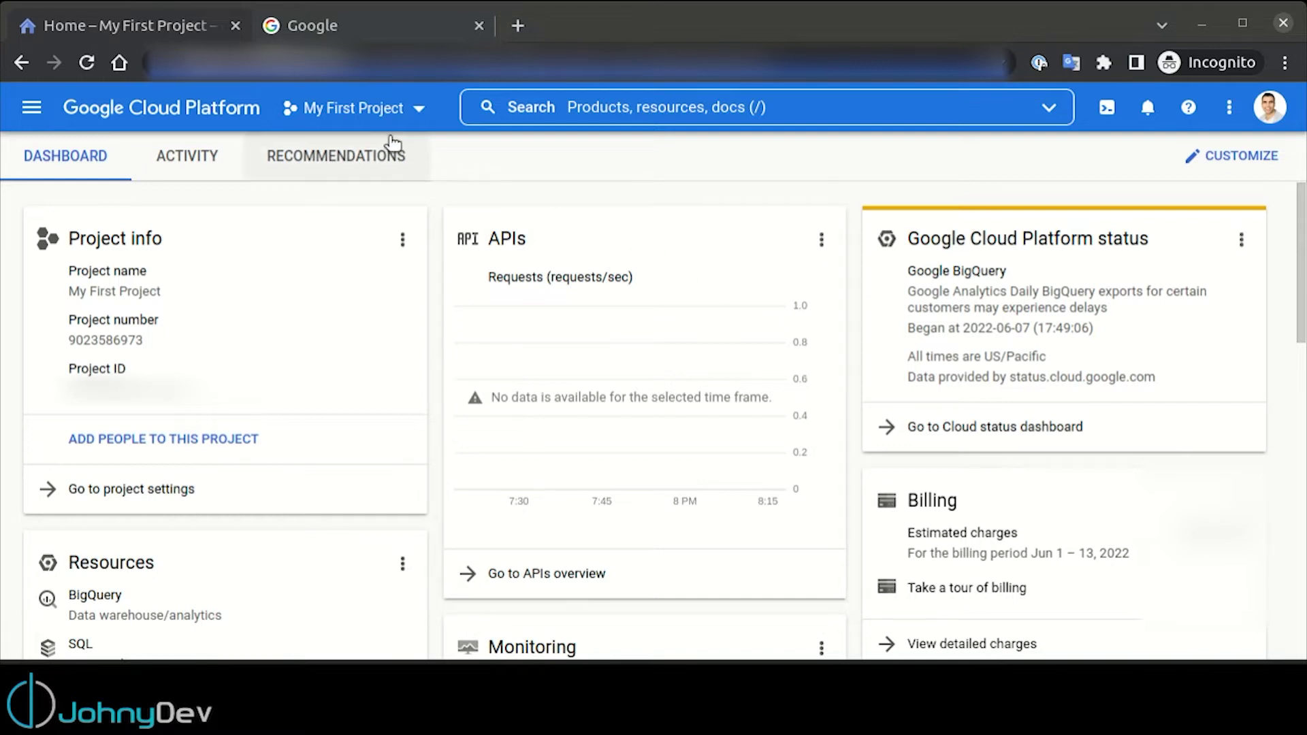
{"action": "left_click", "coordinate": [363, 107]}
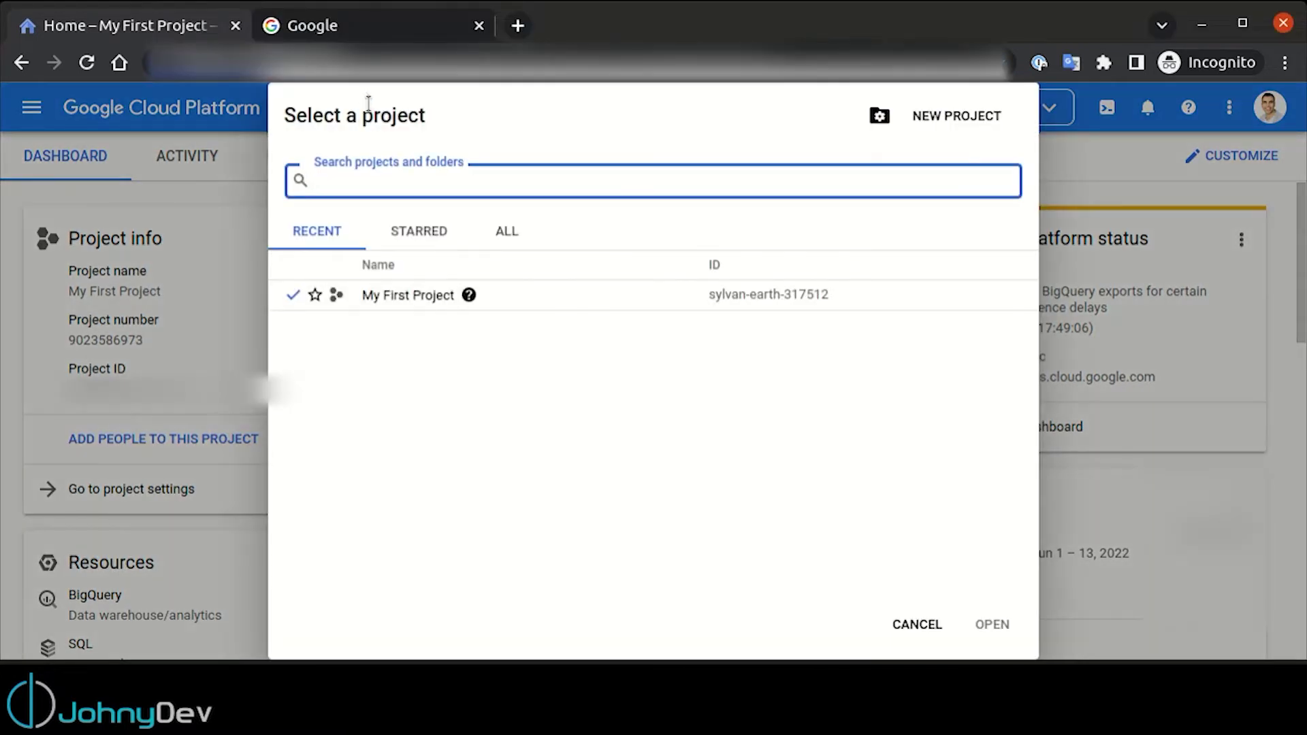
{"action": "left_click", "coordinate": [966, 118]}
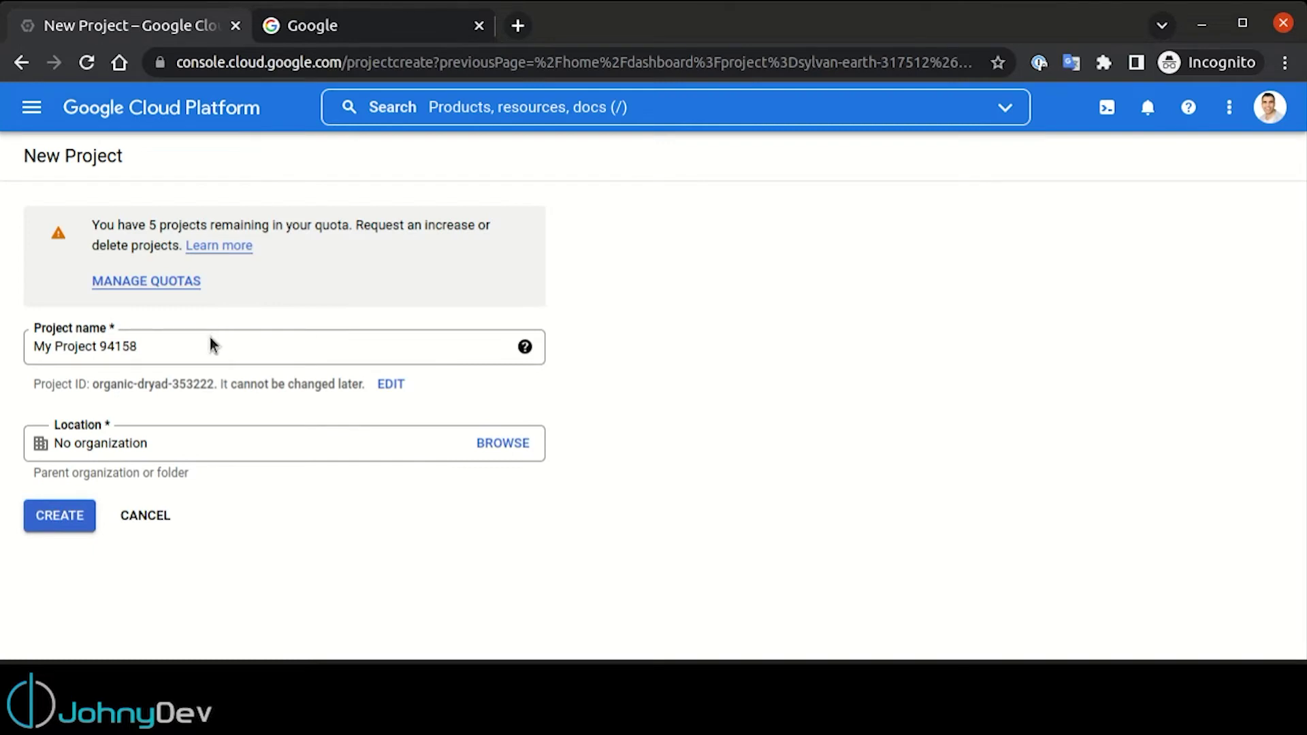
{"action": "left_click", "coordinate": [494, 444]}
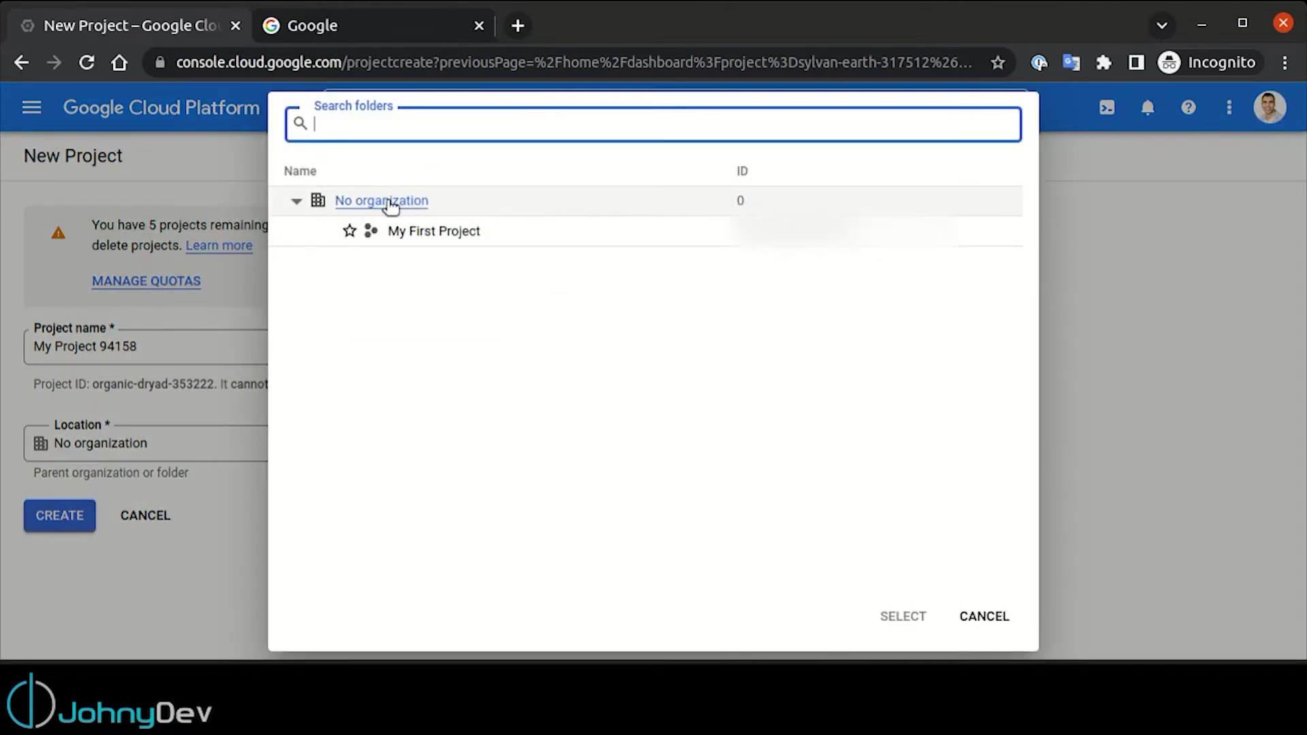
{"action": "left_click", "coordinate": [984, 616]}
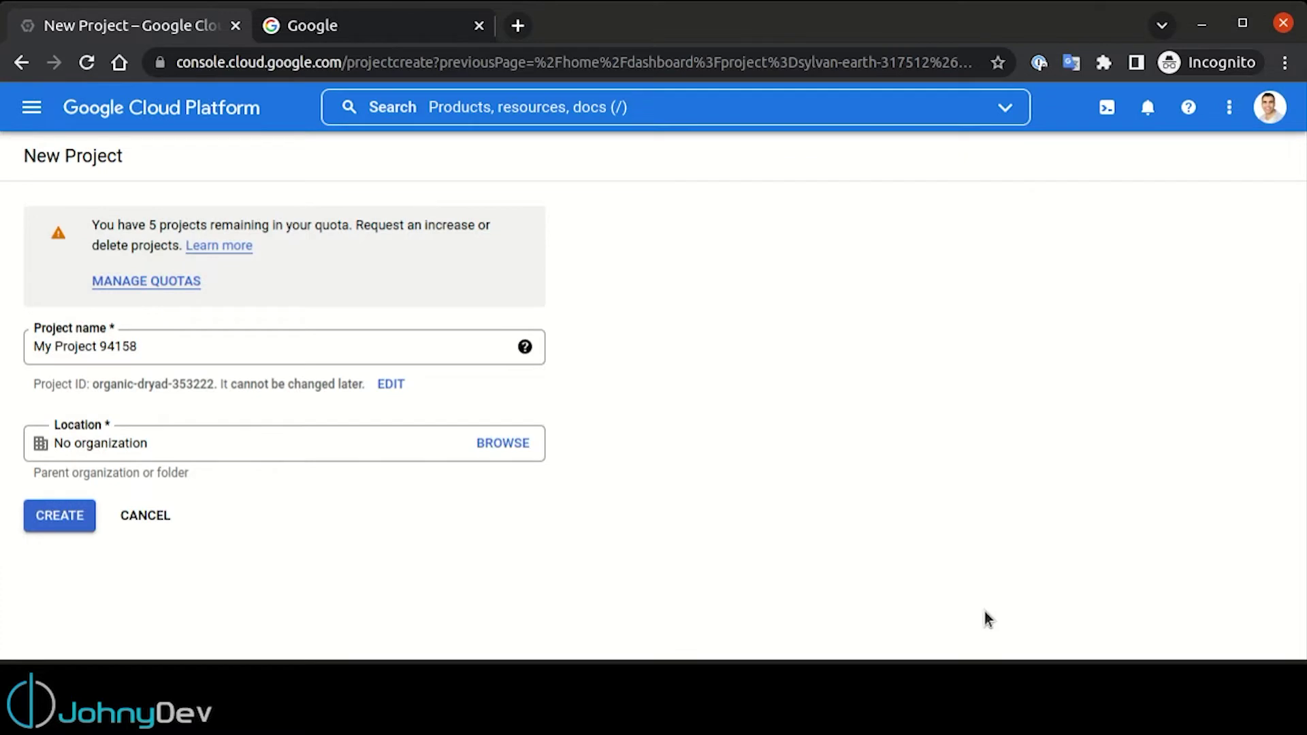
{"action": "left_click", "coordinate": [172, 109]}
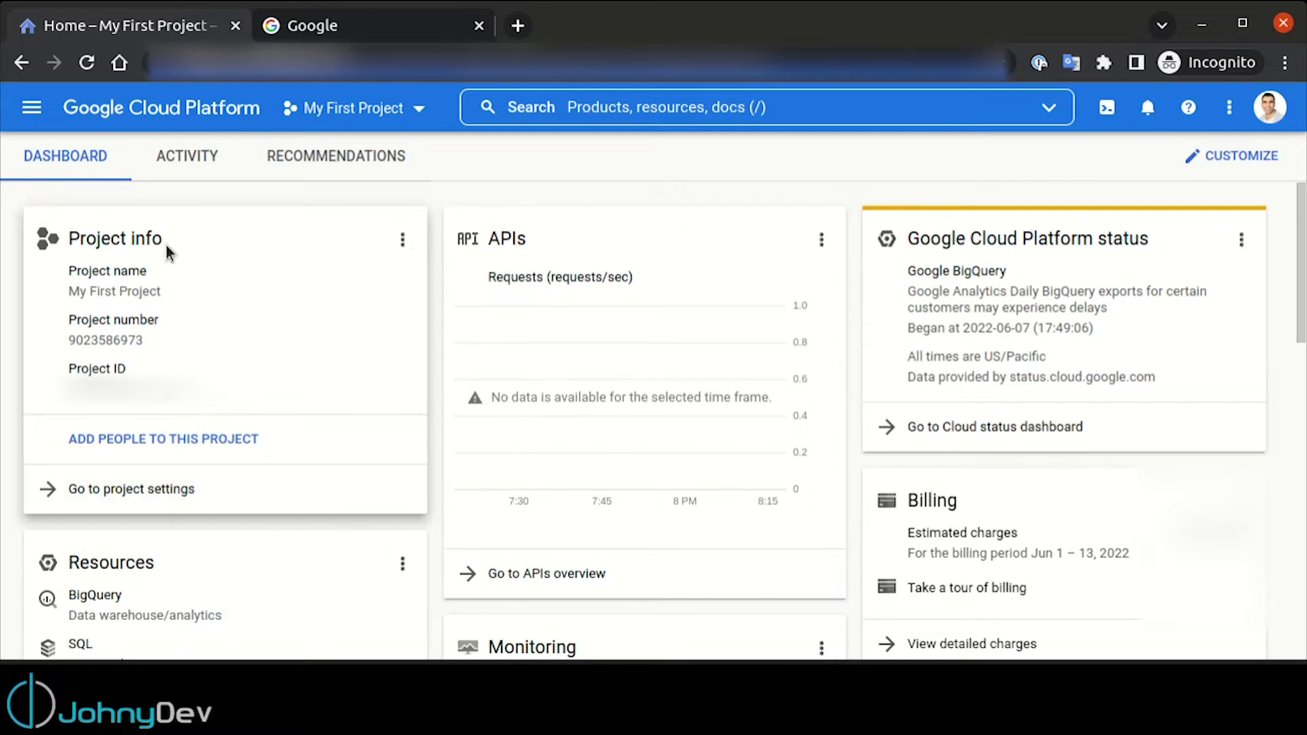
{"action": "scroll", "coordinate": [413, 374], "scroll_direction": "down", "scroll_amount": 2}
{"action": "scroll", "coordinate": [414, 375], "scroll_direction": "down", "scroll_amount": 2}
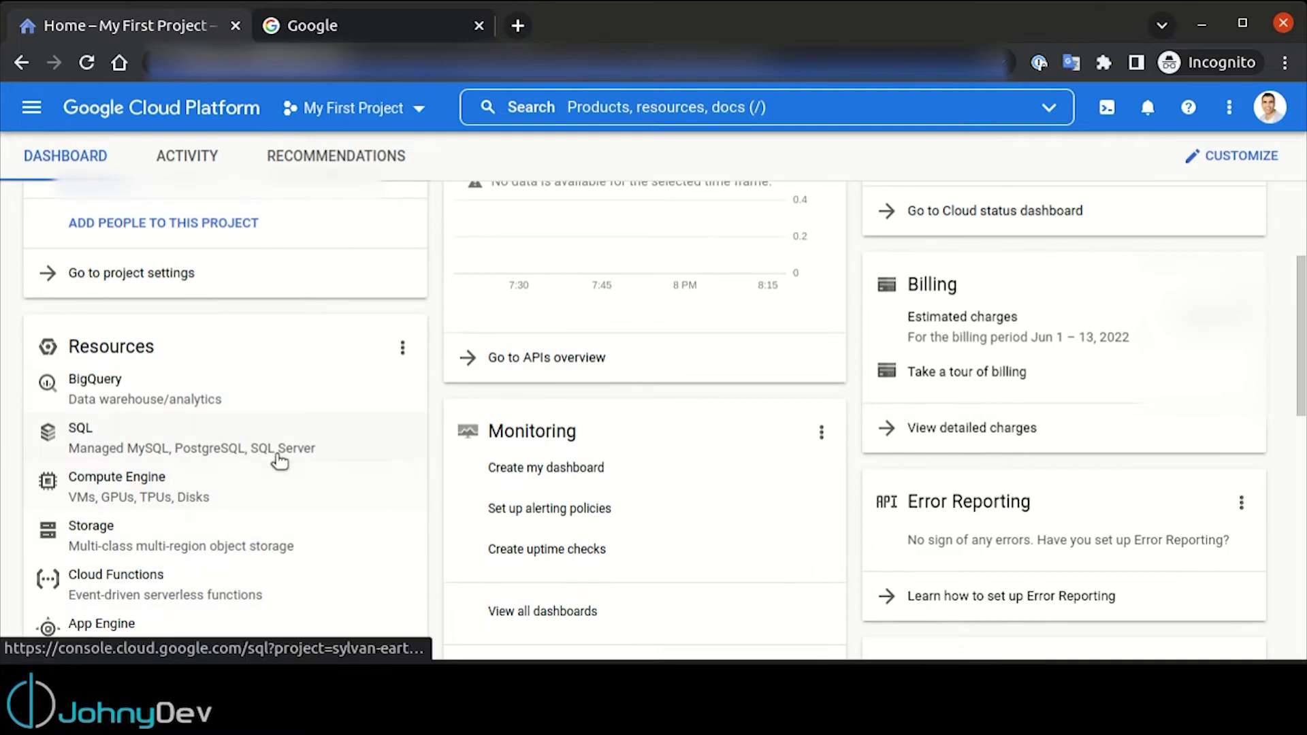
{"action": "scroll", "coordinate": [715, 524], "scroll_direction": "up", "scroll_amount": 4}
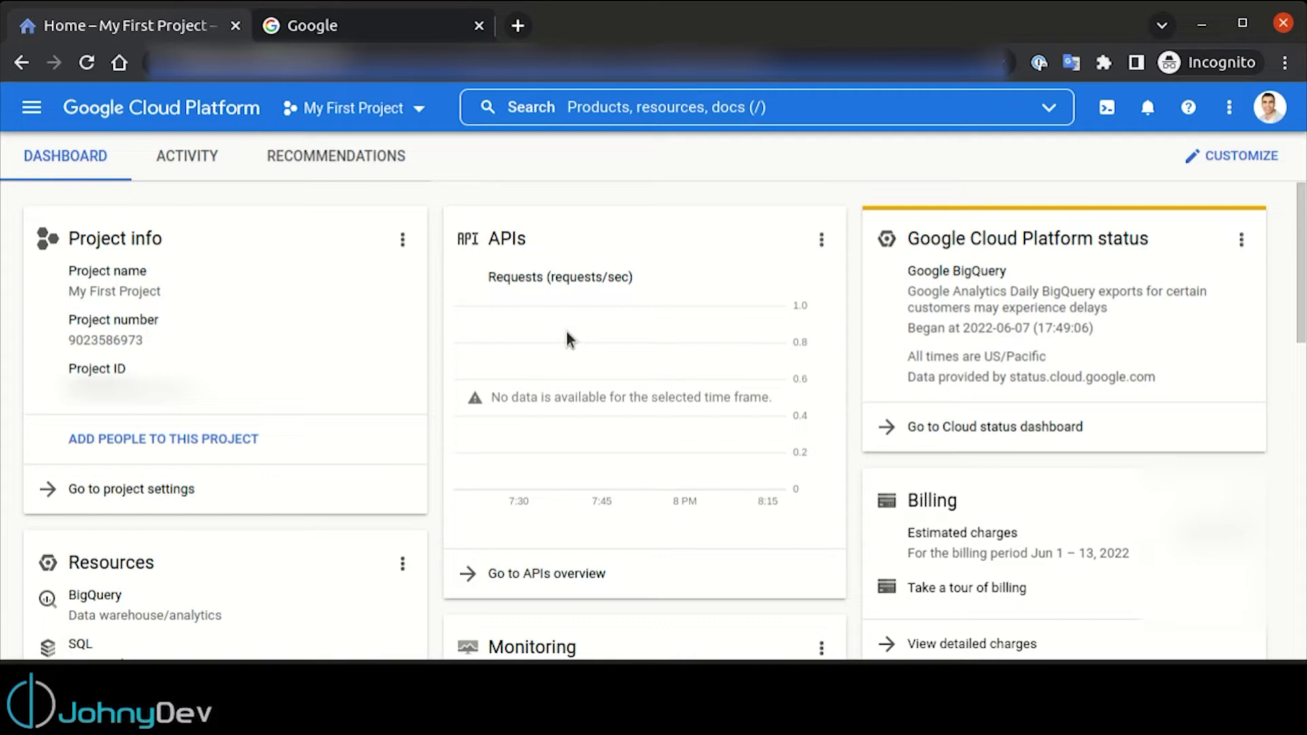
{"action": "scroll", "coordinate": [610, 447], "scroll_direction": "down", "scroll_amount": 8}
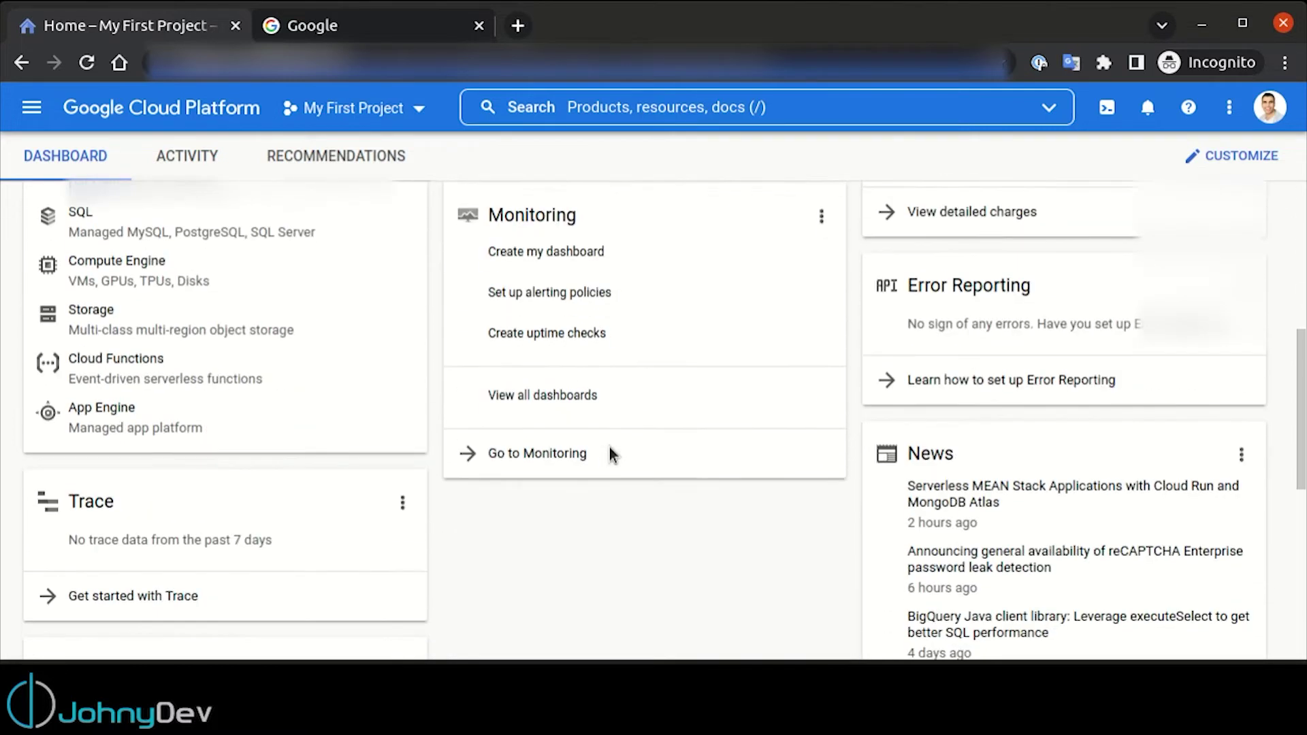
{"action": "scroll", "coordinate": [610, 448], "scroll_direction": "up", "scroll_amount": 8}
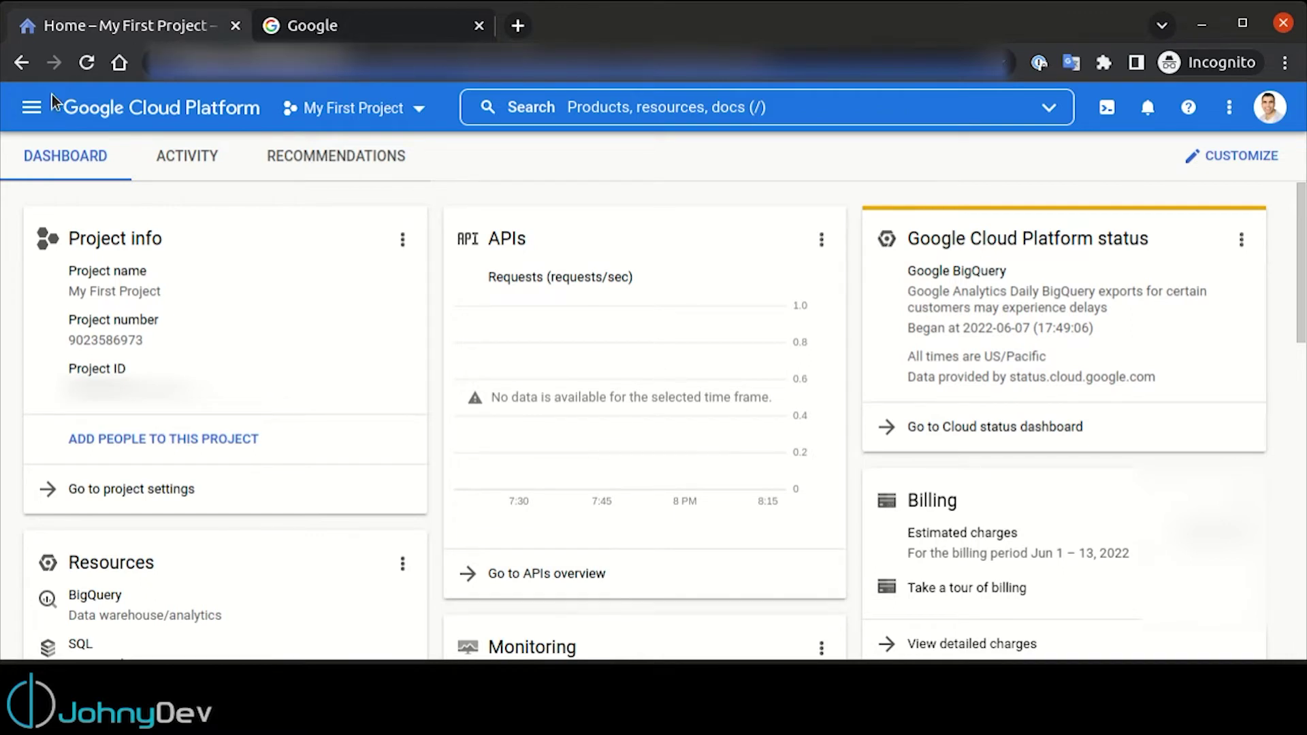
- Open the VM instances page of Compute Engine and start creating a new instance
{"action": "left_click", "coordinate": [32, 107]}
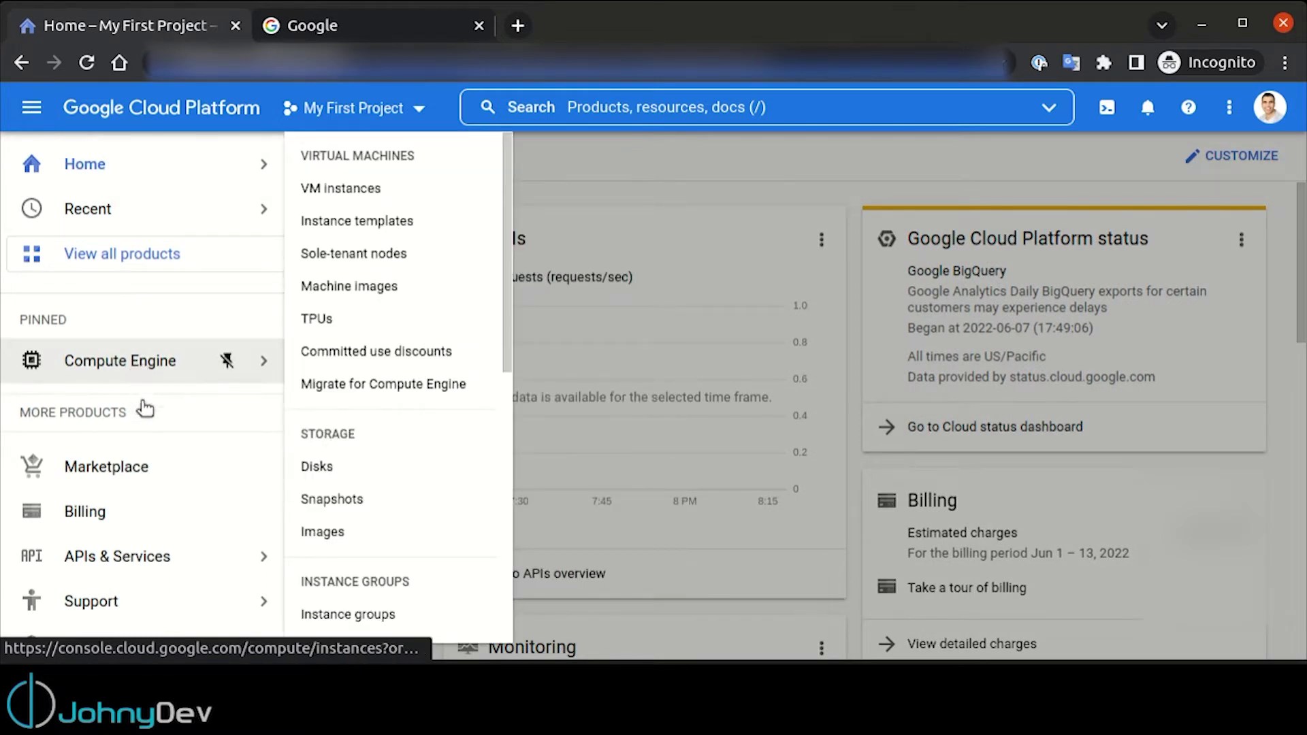
{"action": "scroll", "coordinate": [160, 504], "scroll_direction": "down", "scroll_amount": 3}
{"action": "scroll", "coordinate": [160, 511], "scroll_direction": "down", "scroll_amount": 3}
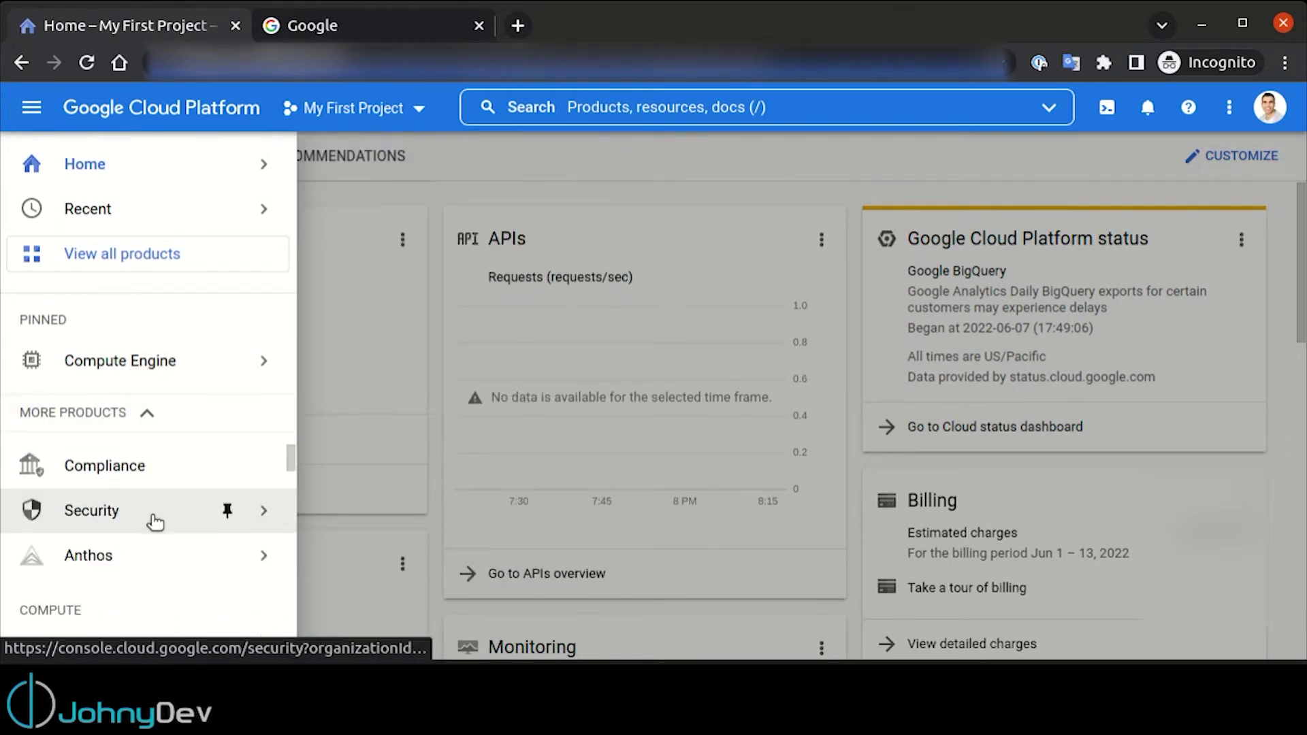
{"action": "mouse_move", "coordinate": [139, 558]}
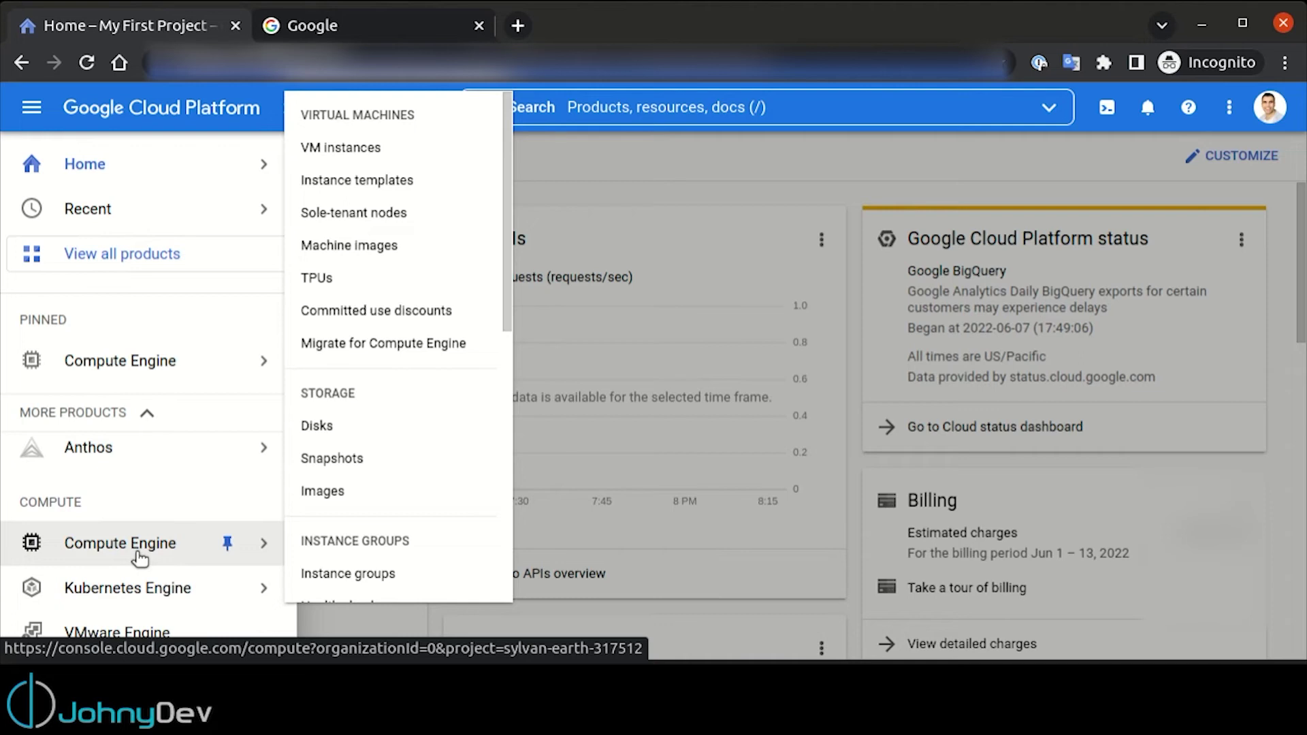
{"action": "left_click", "coordinate": [348, 157]}
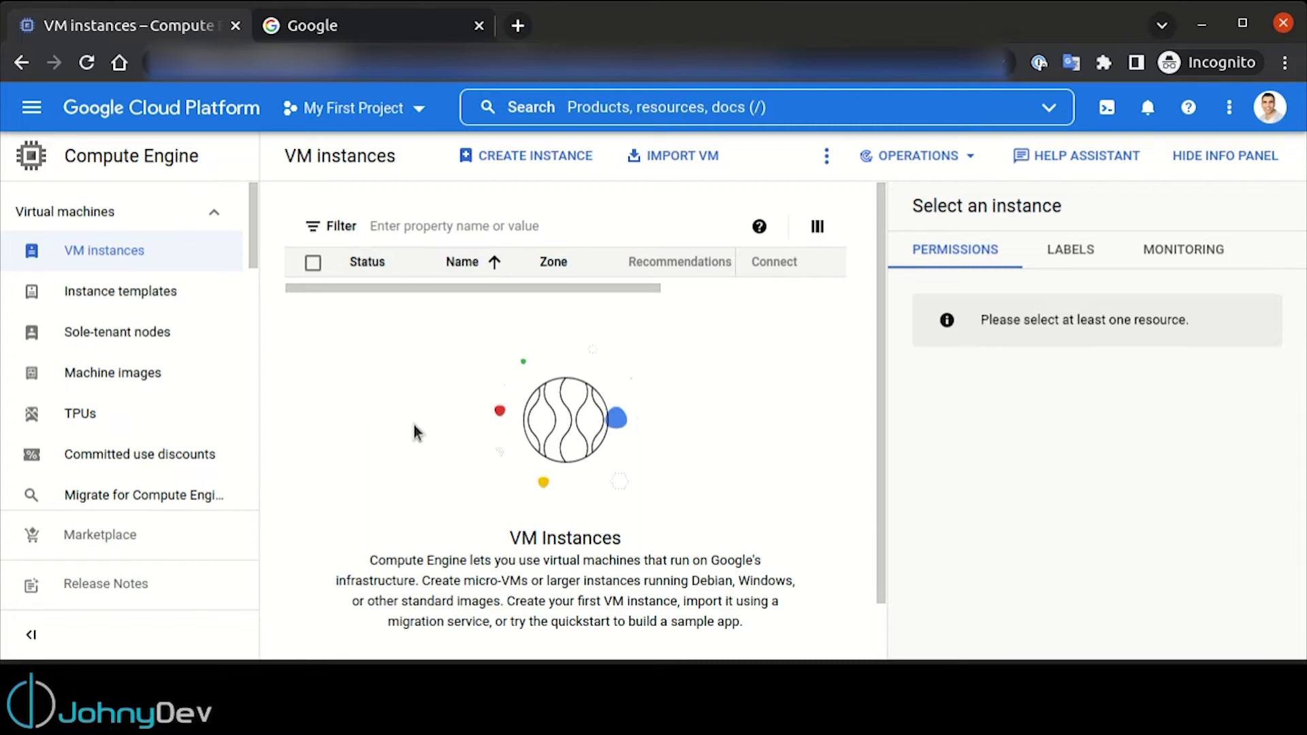
{"action": "scroll", "coordinate": [436, 425], "scroll_direction": "down", "scroll_amount": 1}
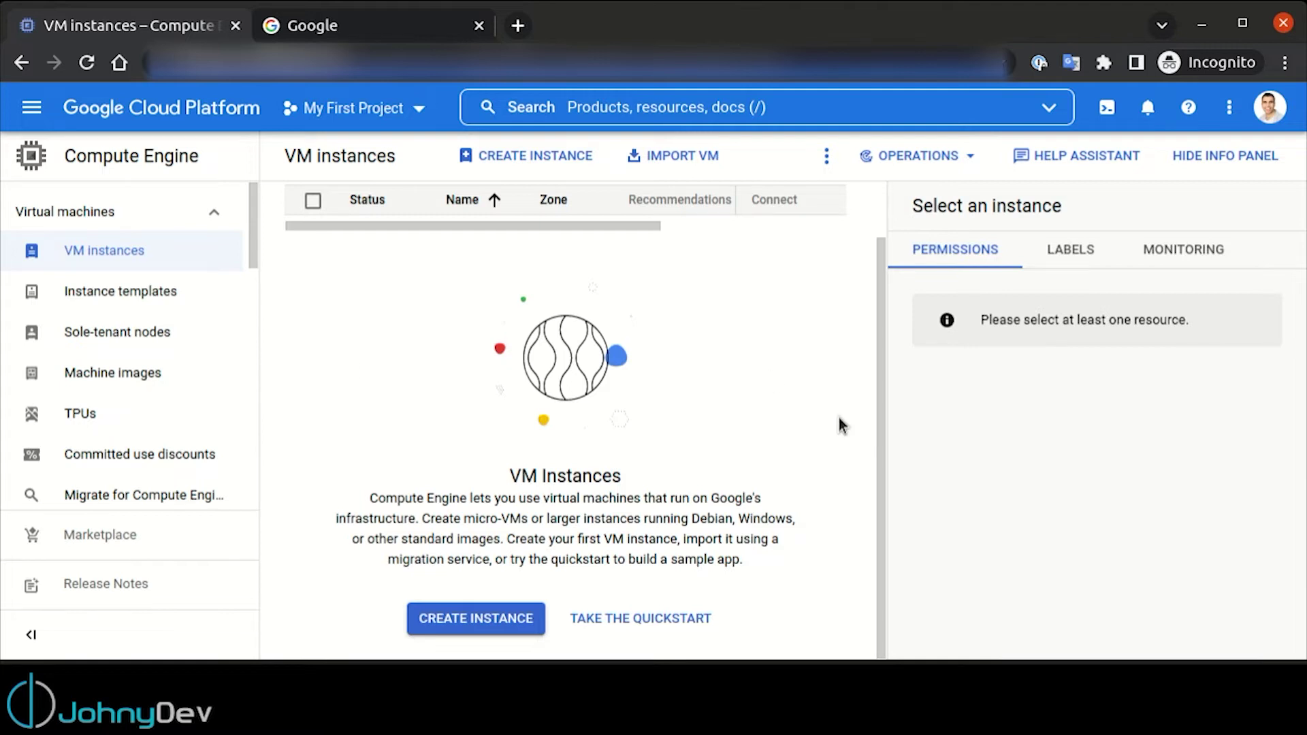
{"action": "left_click", "coordinate": [473, 619]}
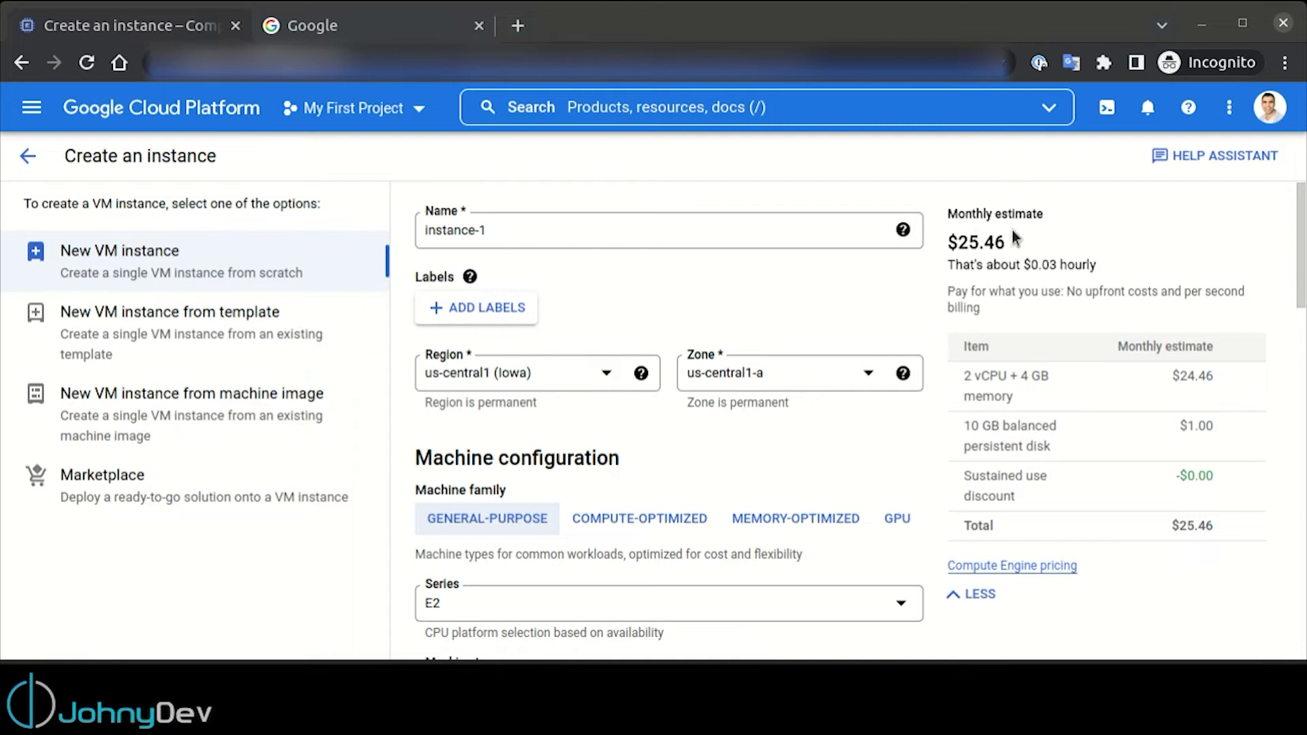
- Set the new instance's region to europe-west1 (Belgium)
{"action": "left_click", "coordinate": [562, 375]}
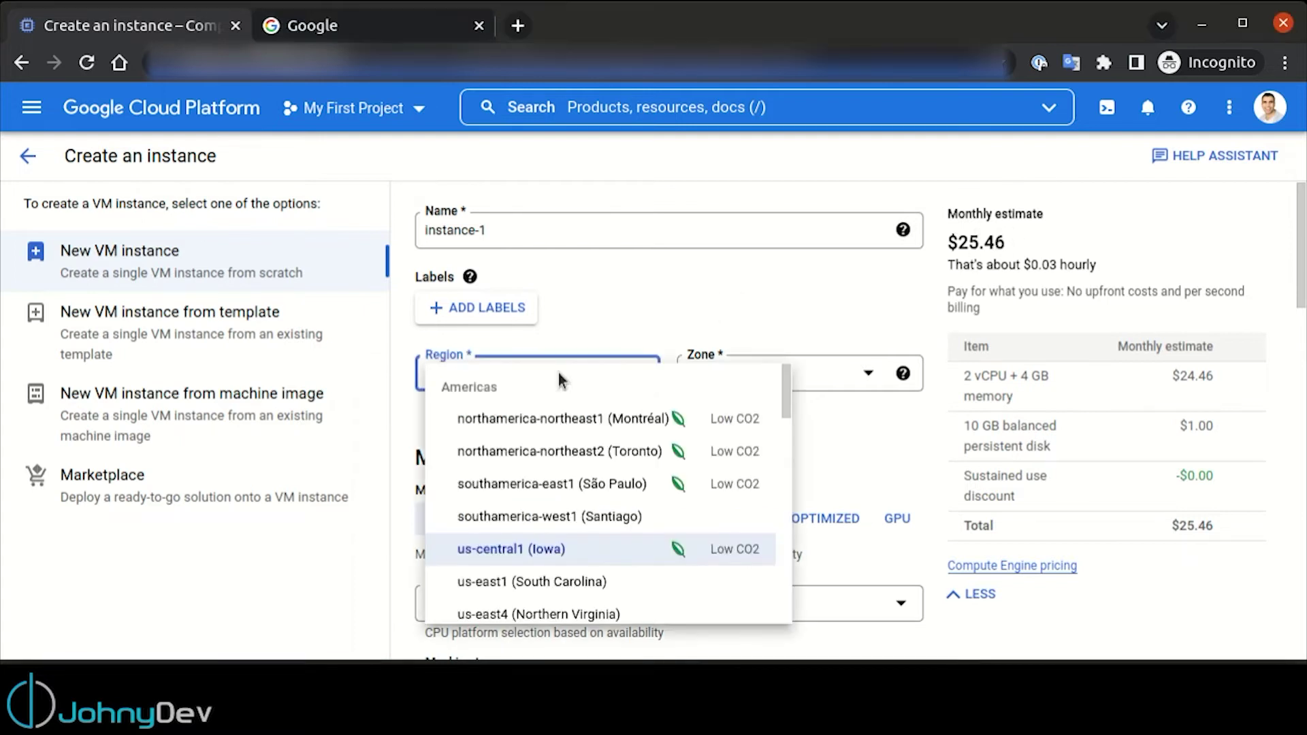
{"action": "left_click", "coordinate": [644, 519]}
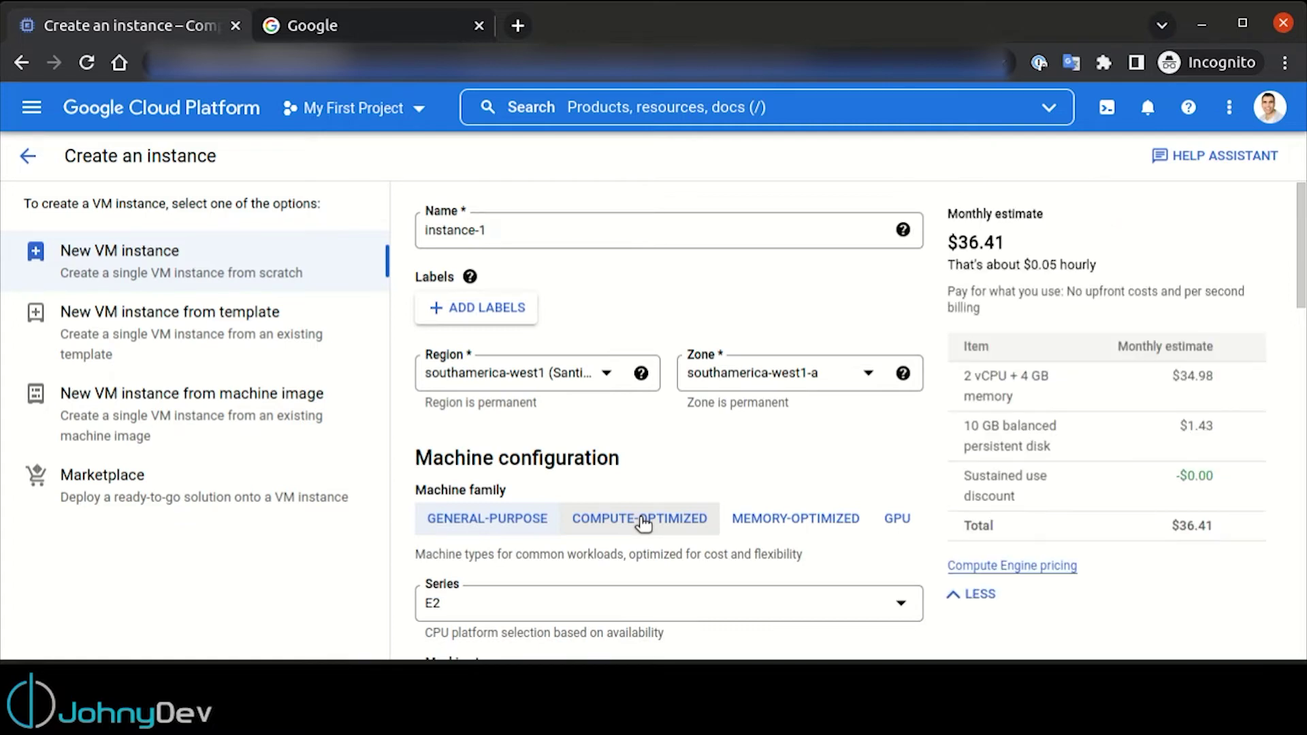
{"action": "left_click", "coordinate": [572, 373]}
{"action": "scroll", "coordinate": [589, 476], "scroll_direction": "down", "scroll_amount": 8}
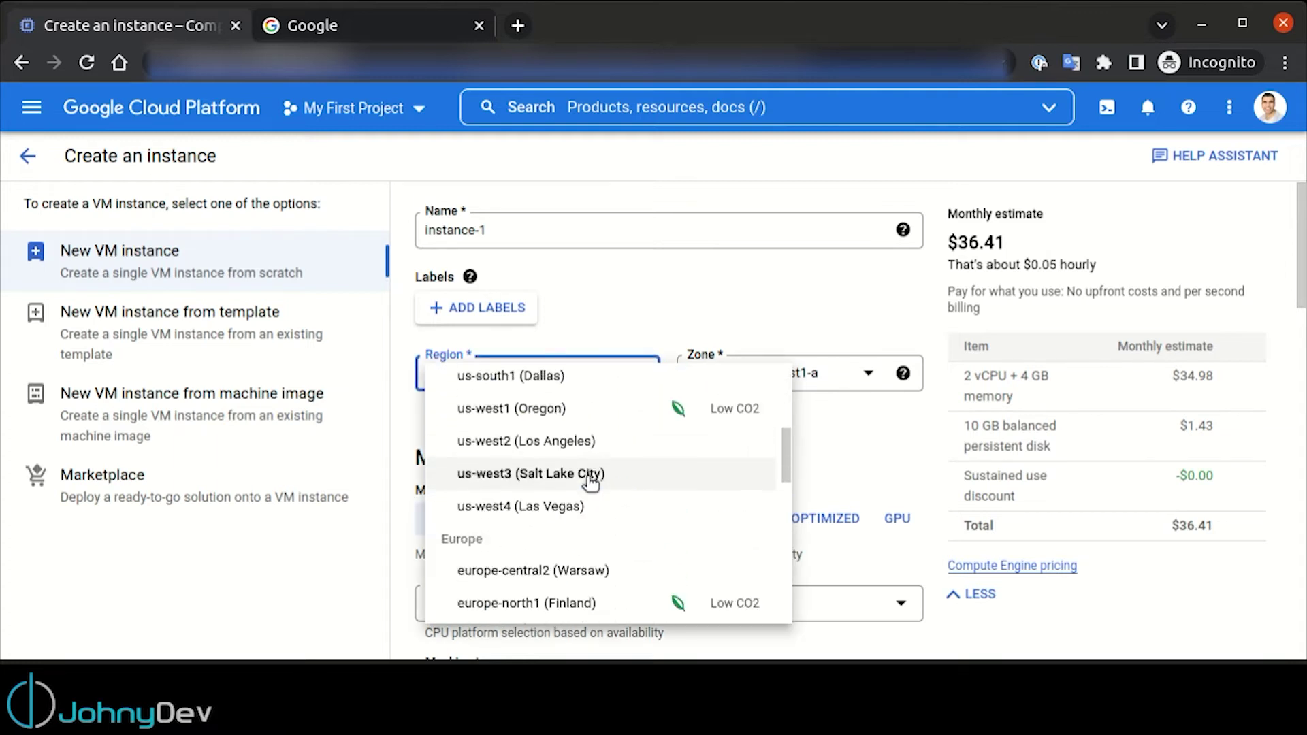
{"action": "left_click", "coordinate": [705, 463]}
- Compare the Compute-optimized, Memory-optimized and GPU machine families, ending back on General-purpose
{"action": "scroll", "coordinate": [807, 453], "scroll_direction": "down", "scroll_amount": 3}
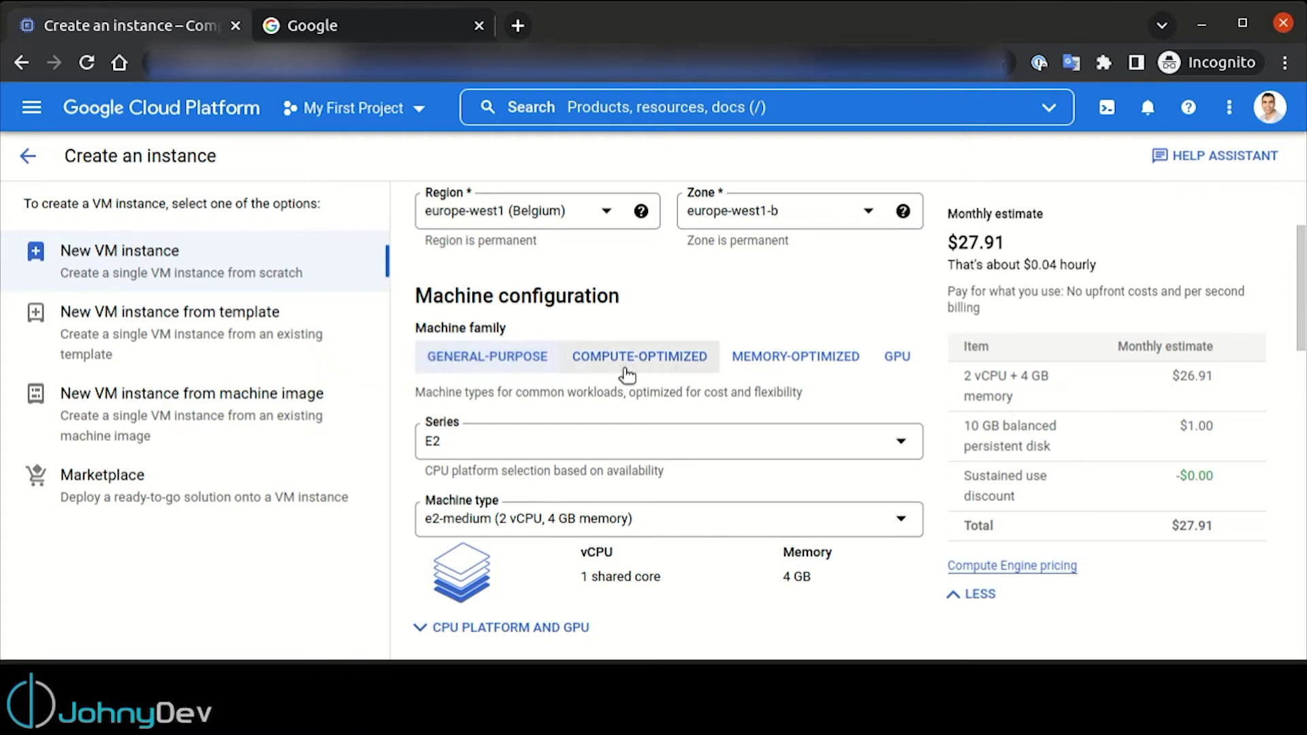
{"action": "left_click", "coordinate": [663, 367]}
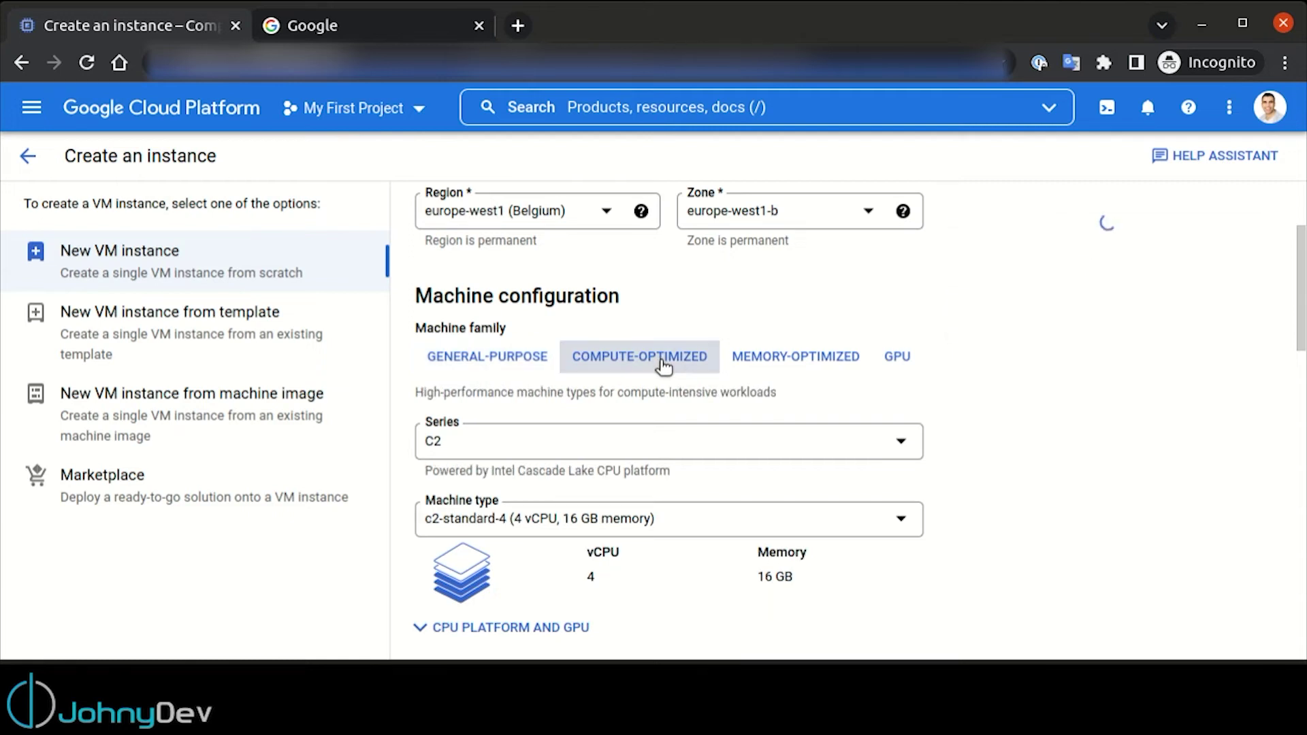
{"action": "left_click", "coordinate": [754, 363]}
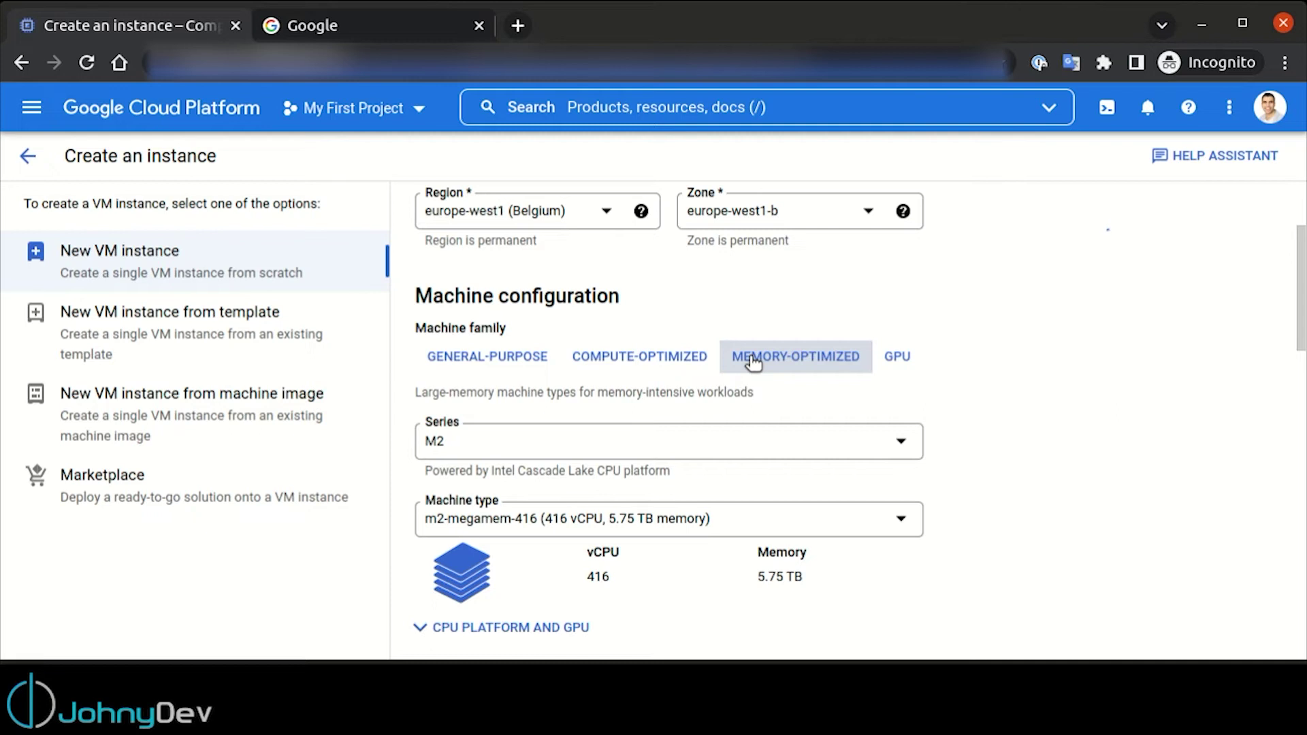
{"action": "left_click", "coordinate": [893, 364]}
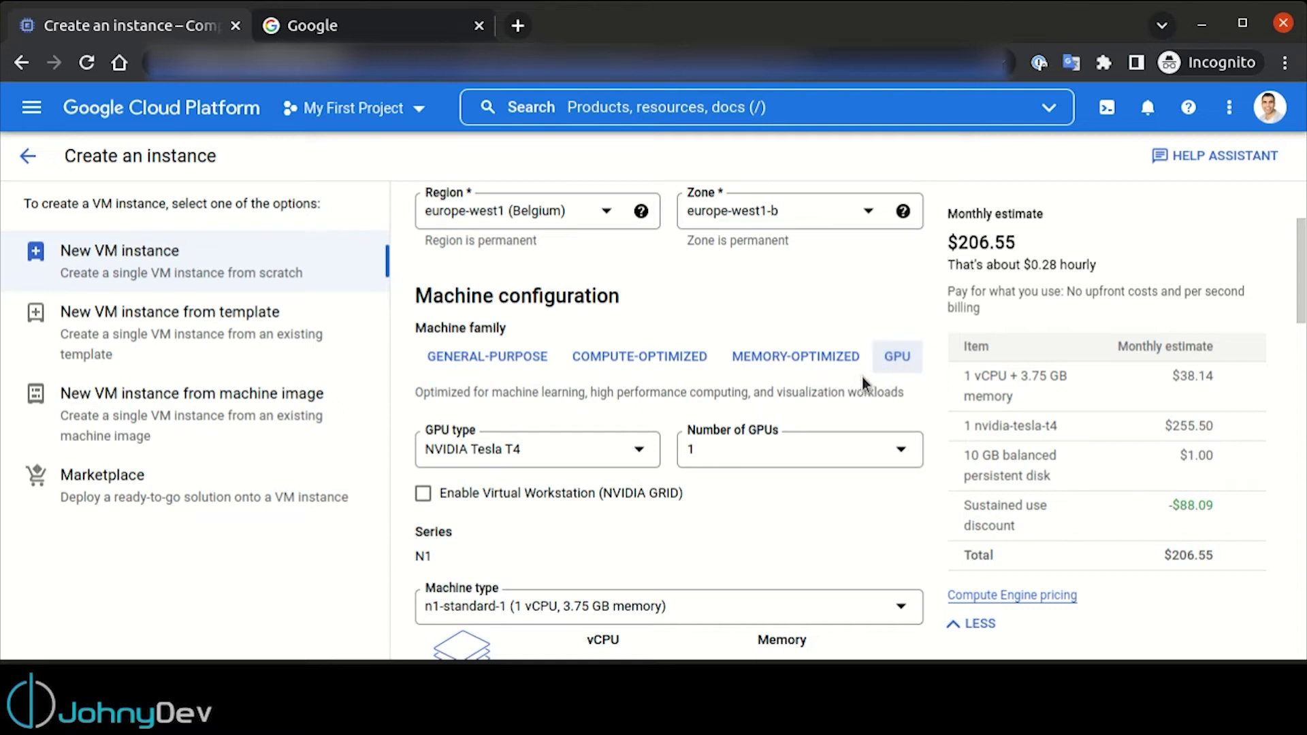
{"action": "left_click", "coordinate": [456, 366]}
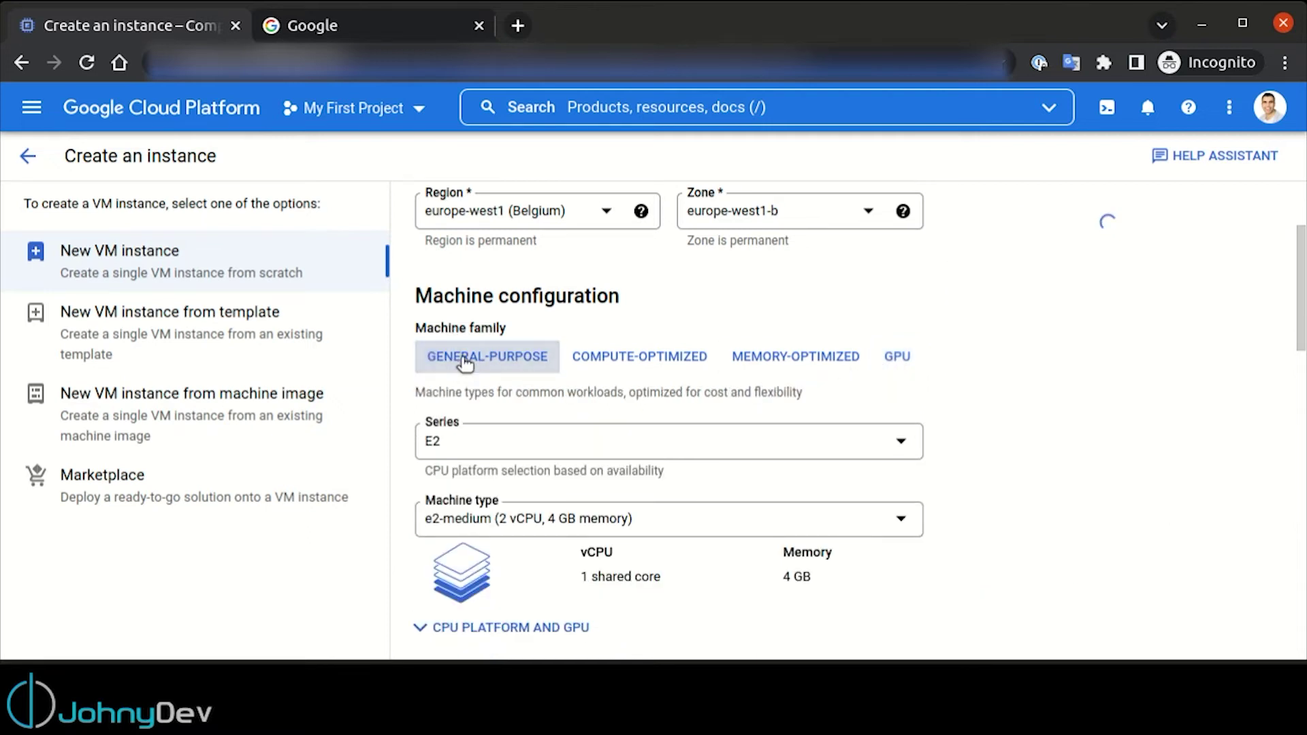
- Examine the options for deploying a container to the instance and cancel out of the container configuration
{"action": "scroll", "coordinate": [647, 492], "scroll_direction": "down", "scroll_amount": 1}
{"action": "scroll", "coordinate": [646, 492], "scroll_direction": "down", "scroll_amount": 1}
{"action": "scroll", "coordinate": [620, 427], "scroll_direction": "down", "scroll_amount": 6}
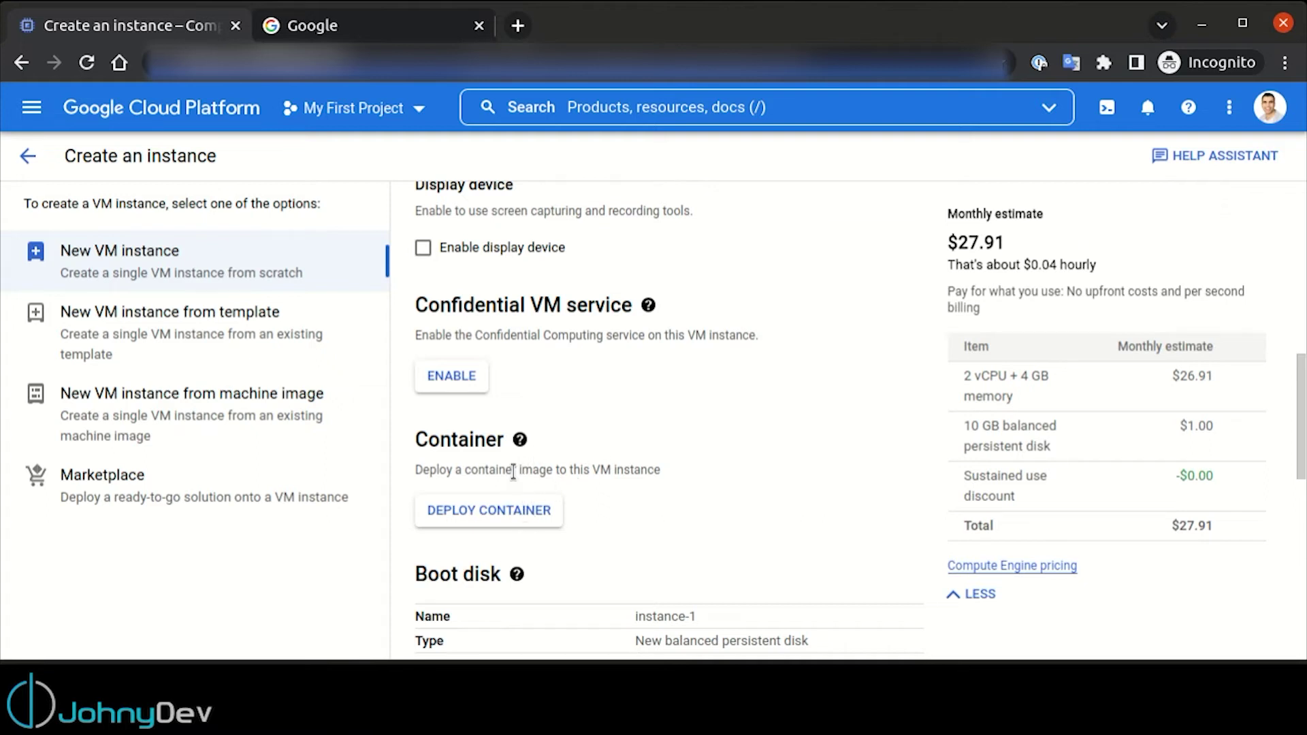
{"action": "left_click", "coordinate": [499, 521]}
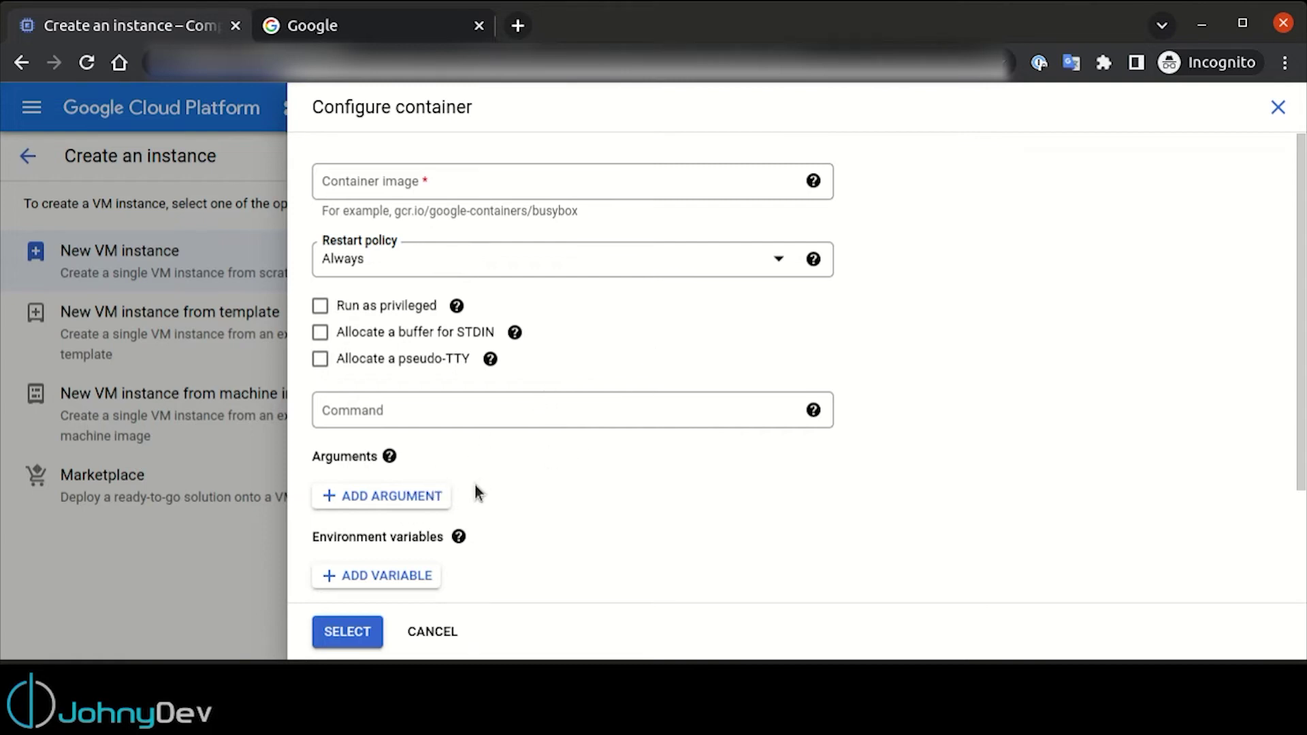
{"action": "scroll", "coordinate": [494, 497], "scroll_direction": "down", "scroll_amount": 3}
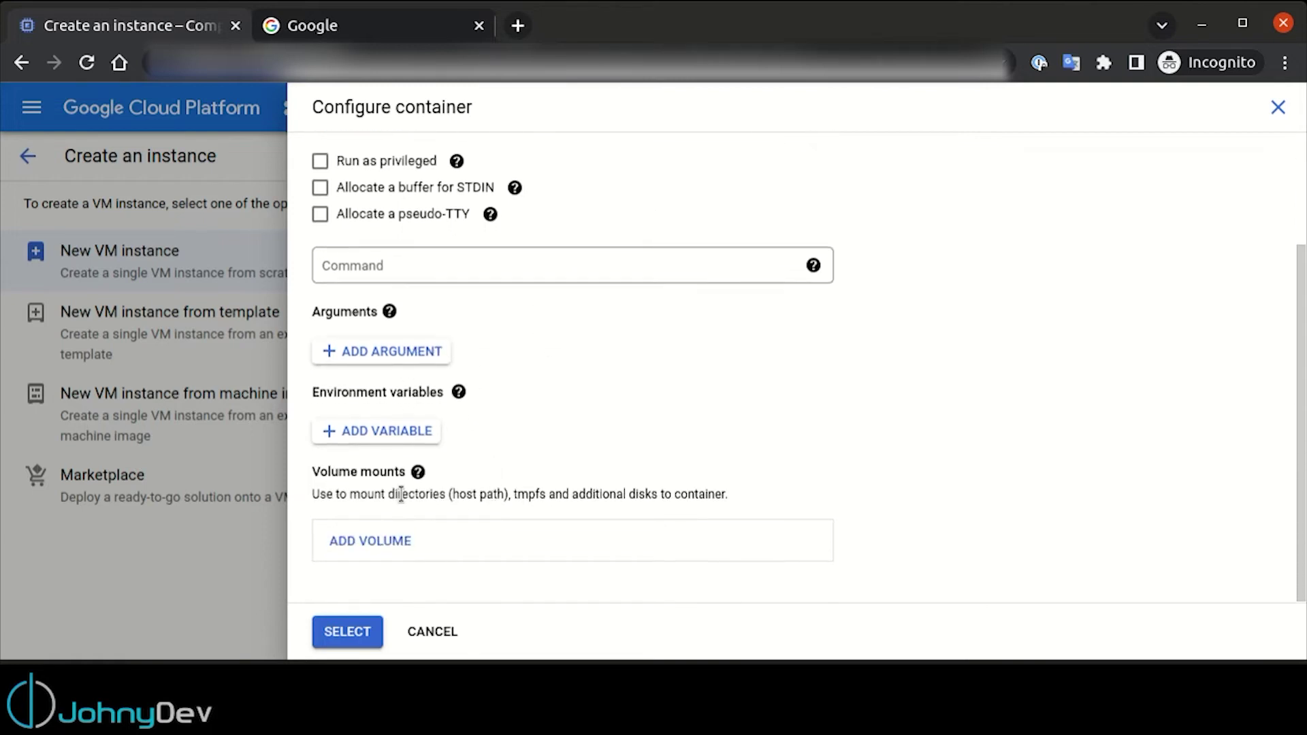
{"action": "scroll", "coordinate": [399, 497], "scroll_direction": "up", "scroll_amount": 3}
{"action": "left_click", "coordinate": [441, 635]}
{"action": "left_click", "coordinate": [473, 518]}
- Change the boot disk to the public Ubuntu image, version Ubuntu 20.04 LTS
{"action": "scroll", "coordinate": [473, 521], "scroll_direction": "down", "scroll_amount": 3}
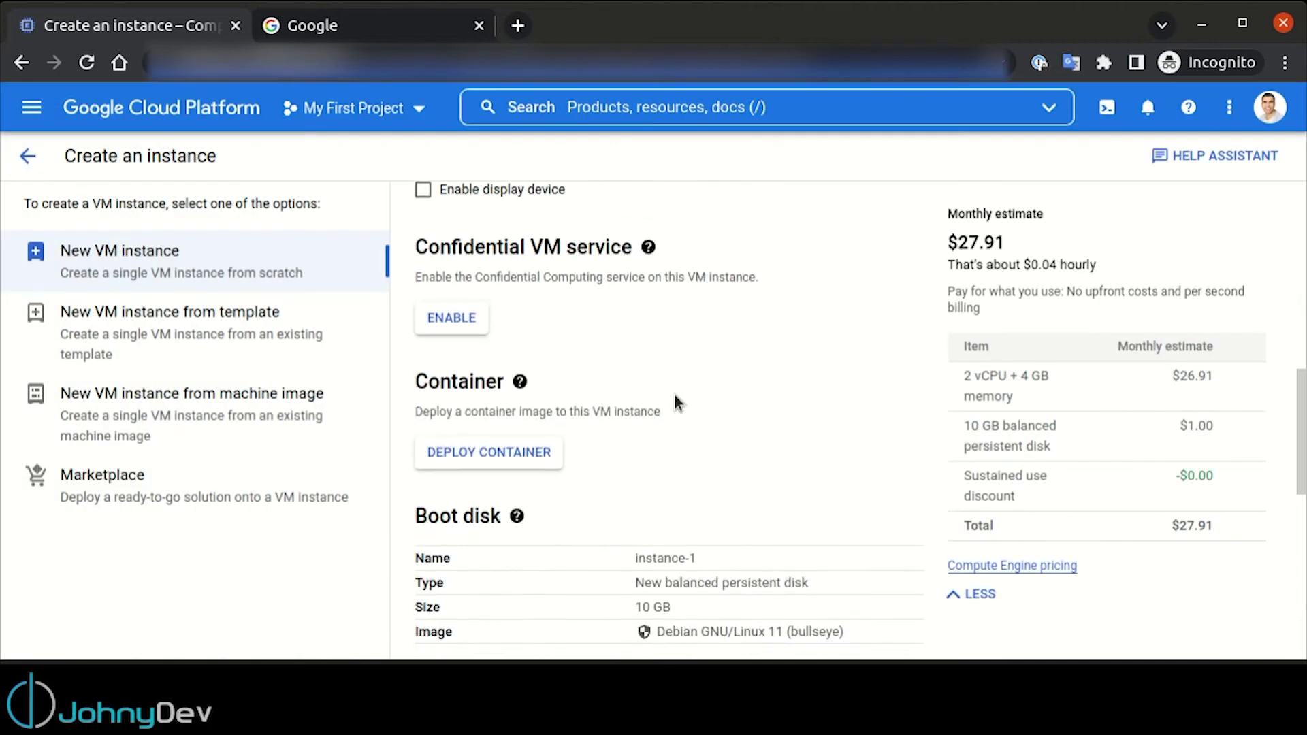
{"action": "scroll", "coordinate": [674, 393], "scroll_direction": "down", "scroll_amount": 1}
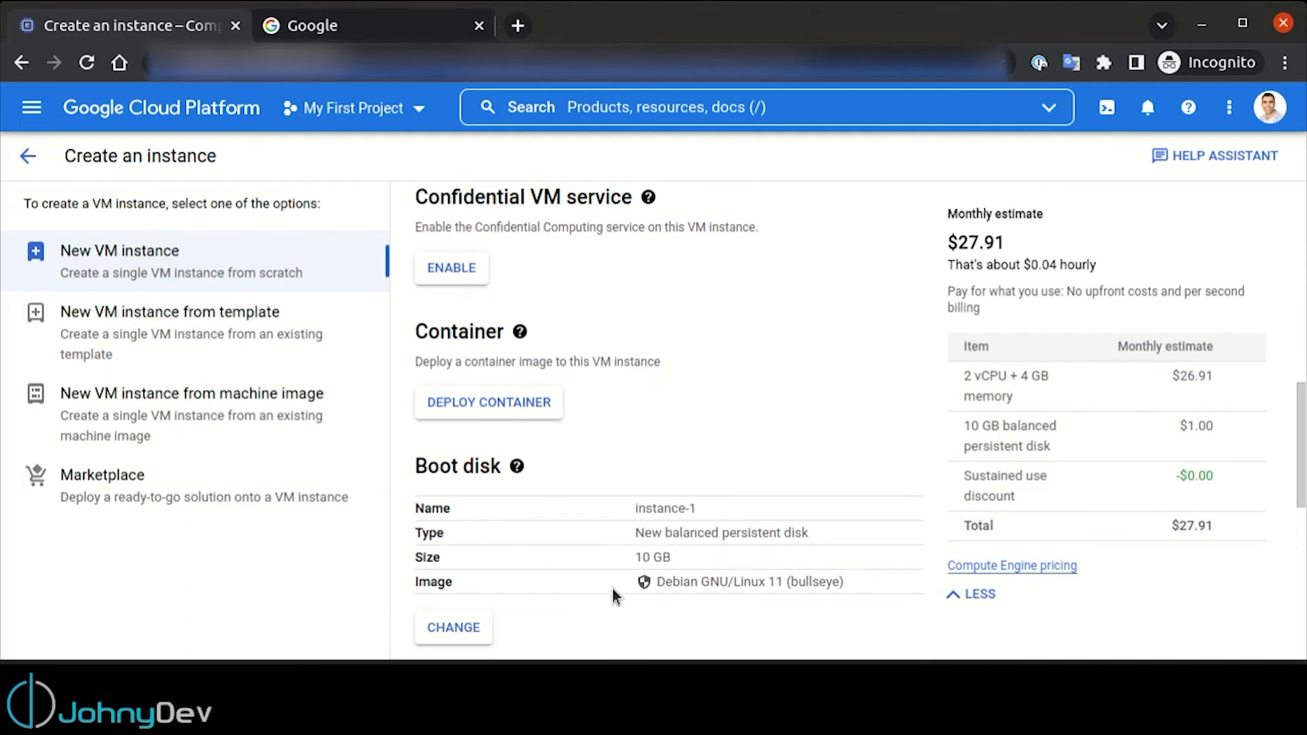
{"action": "scroll", "coordinate": [529, 614], "scroll_direction": "down", "scroll_amount": 1}
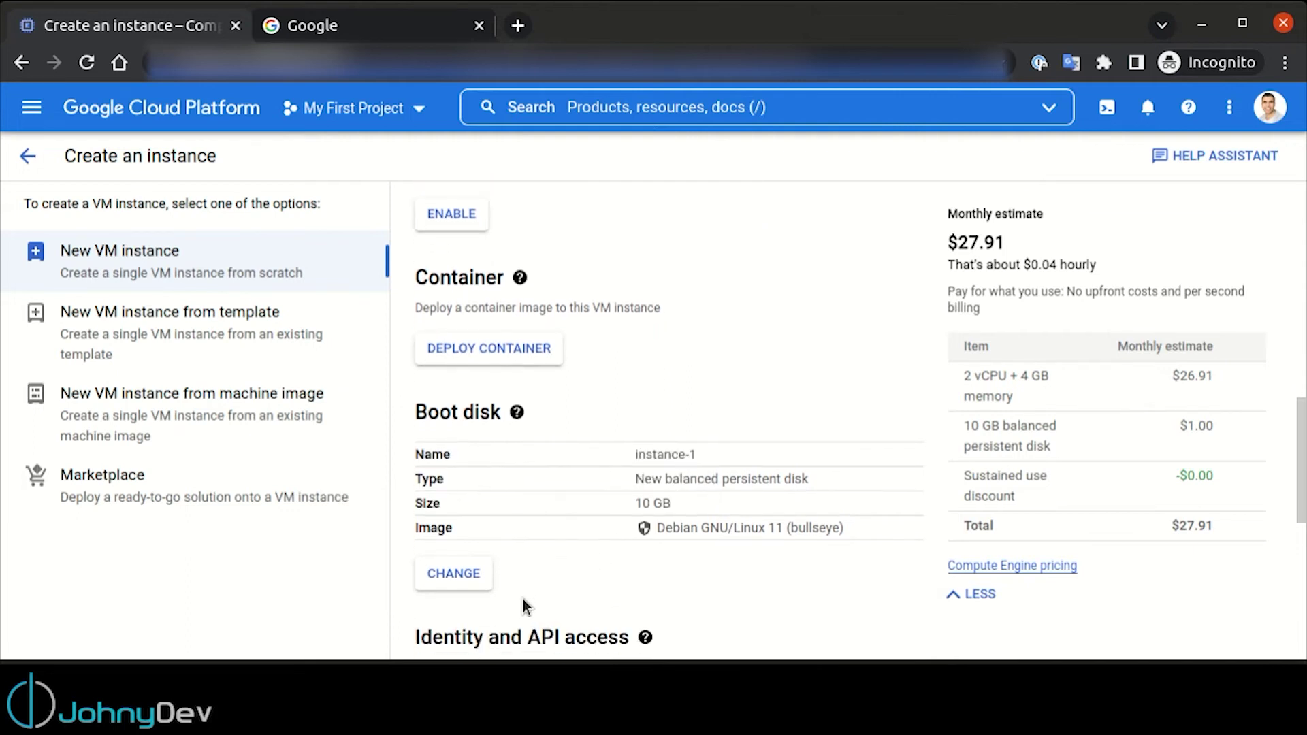
{"action": "left_click", "coordinate": [467, 580]}
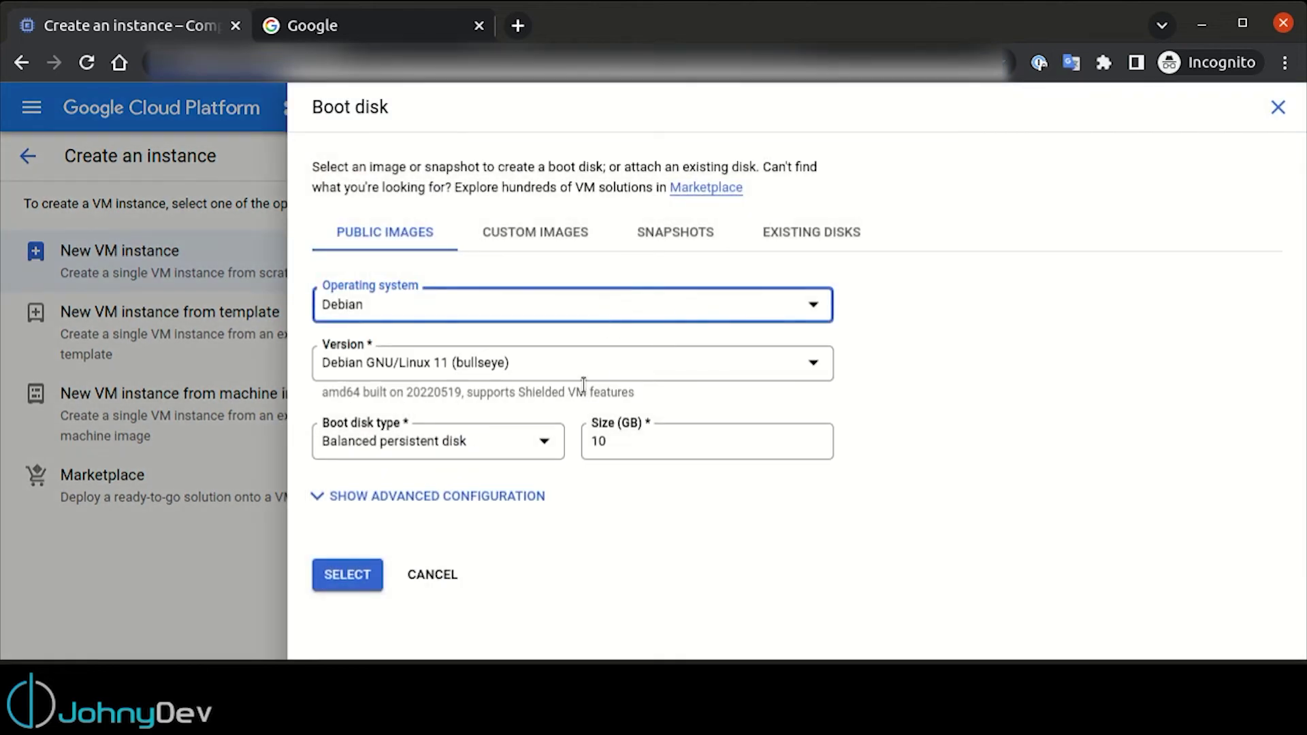
{"action": "left_click", "coordinate": [612, 307]}
{"action": "scroll", "coordinate": [514, 495], "scroll_direction": "down", "scroll_amount": 3}
{"action": "scroll", "coordinate": [512, 492], "scroll_direction": "up", "scroll_amount": 3}
{"action": "scroll", "coordinate": [539, 440], "scroll_direction": "down", "scroll_amount": 5}
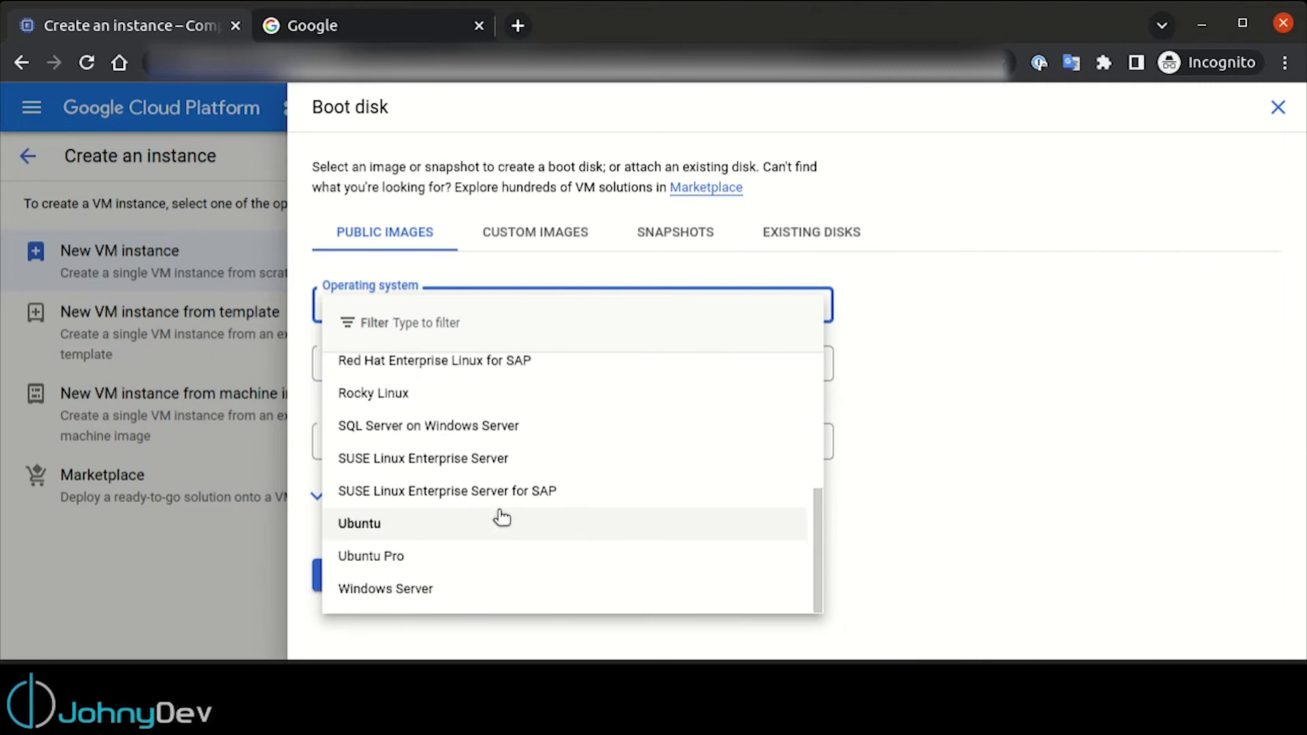
{"action": "left_click", "coordinate": [442, 538]}
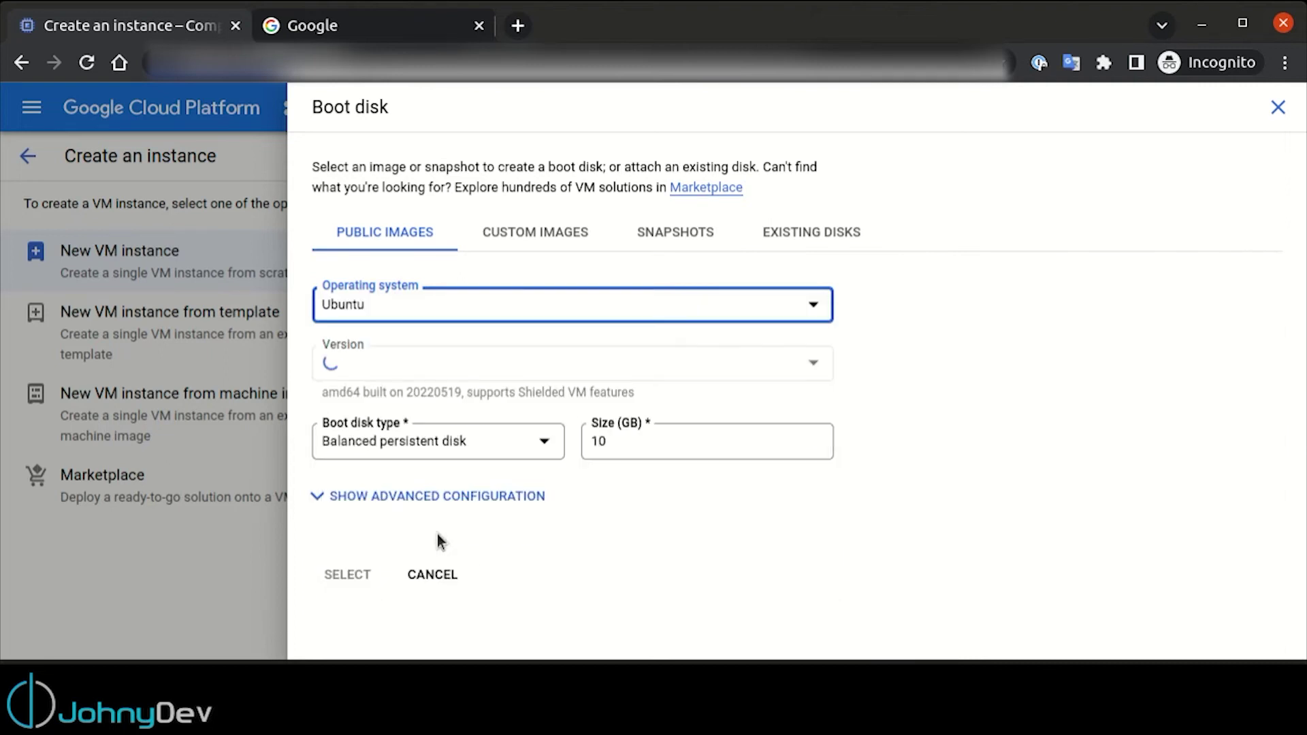
{"action": "left_click", "coordinate": [471, 366]}
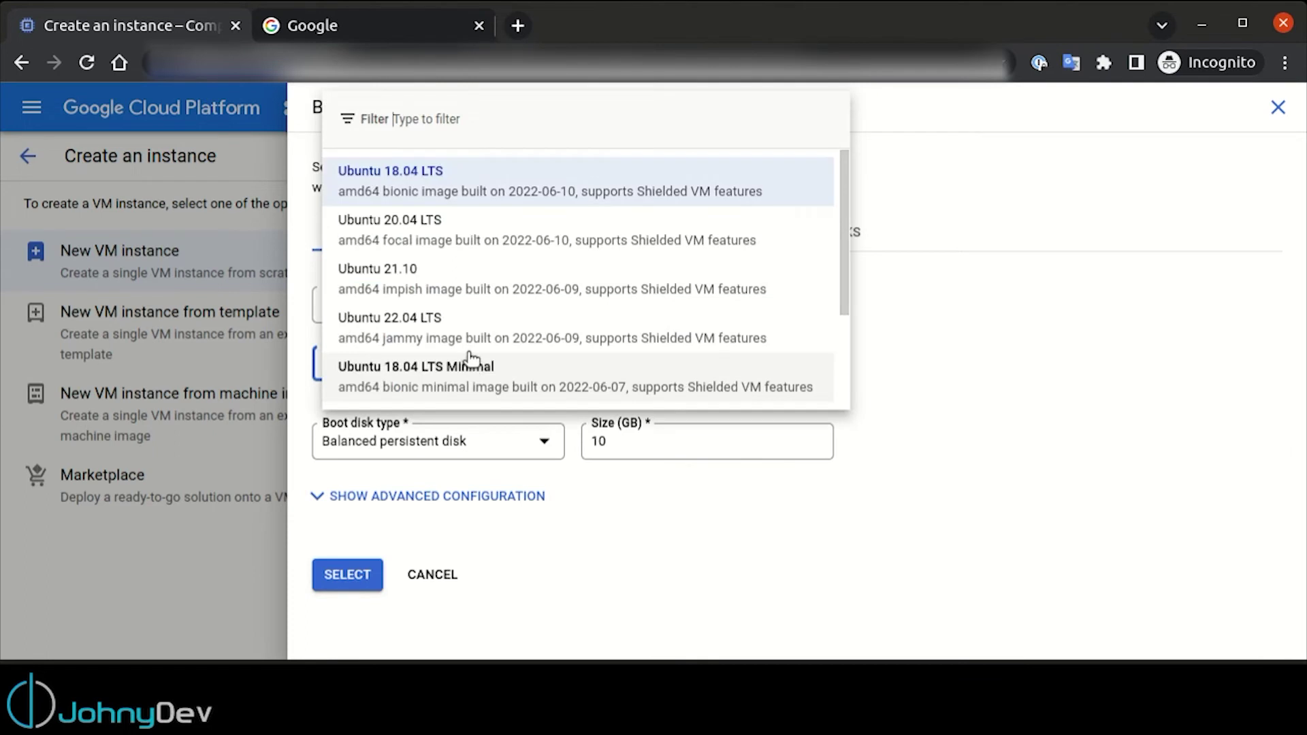
{"action": "left_click", "coordinate": [473, 234]}
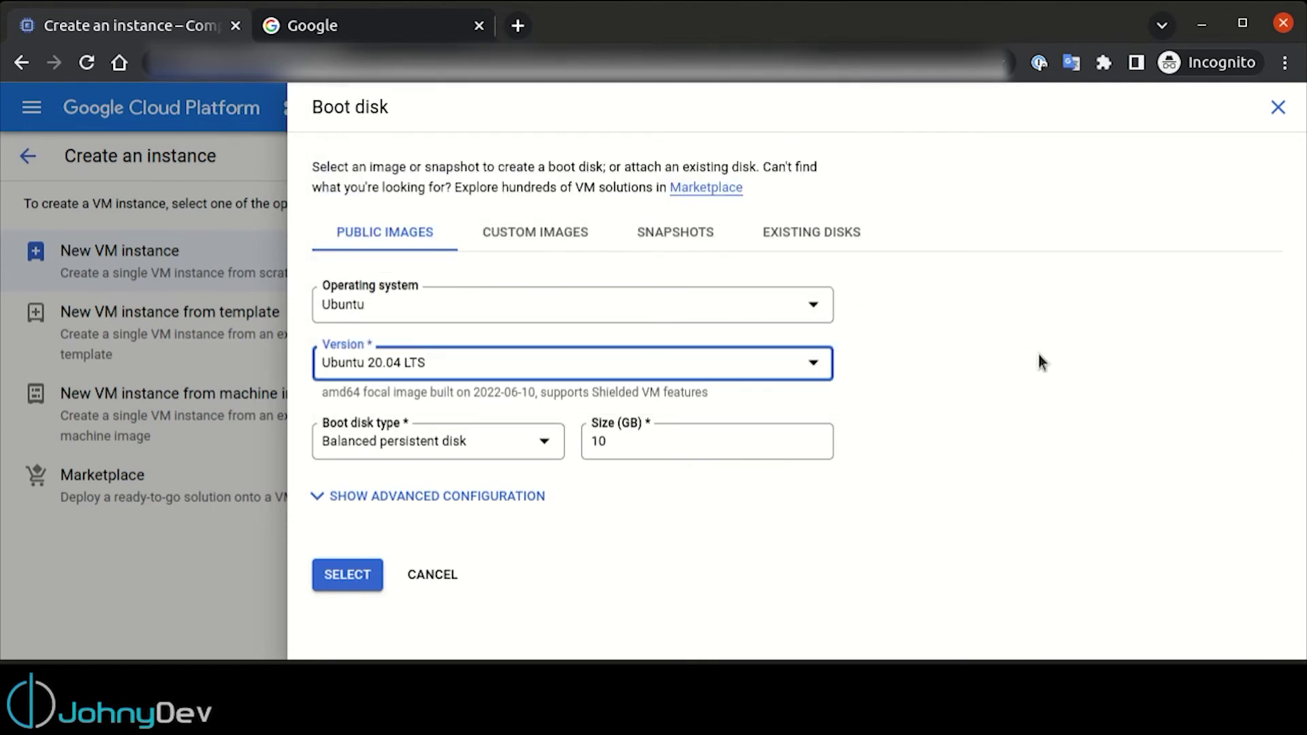
{"action": "left_click", "coordinate": [347, 575]}
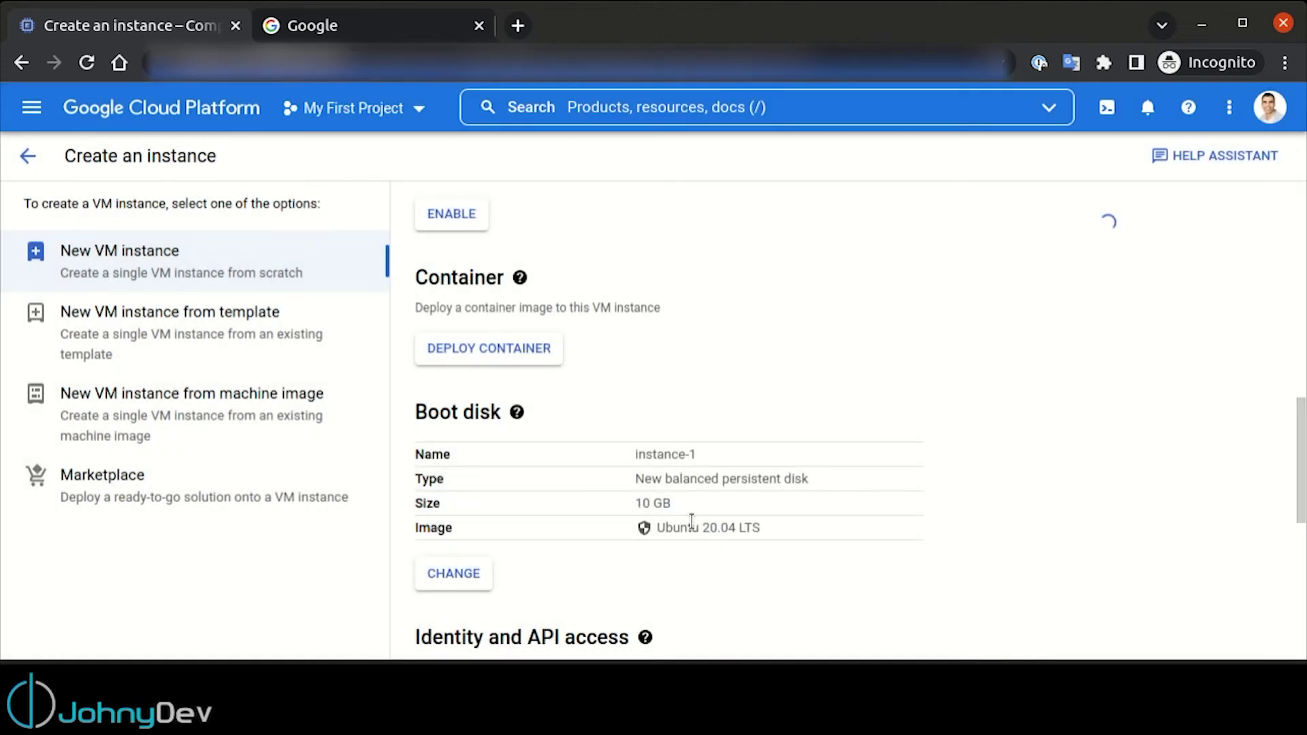
- Expand the new instance's advanced networking, disks, security and management options and open the Security section
{"action": "scroll", "coordinate": [672, 448], "scroll_direction": "down", "scroll_amount": 5}
{"action": "scroll", "coordinate": [674, 456], "scroll_direction": "down", "scroll_amount": 1}
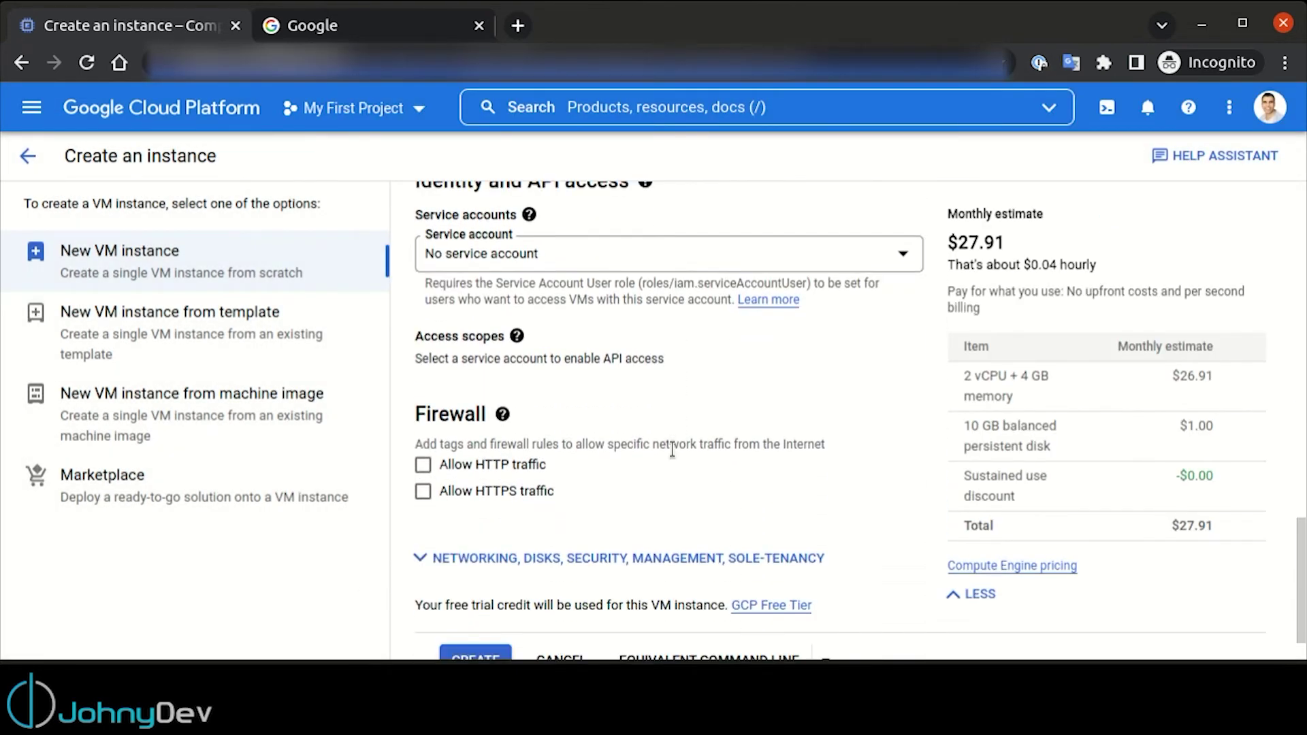
{"action": "scroll", "coordinate": [672, 448], "scroll_direction": "down", "scroll_amount": 1}
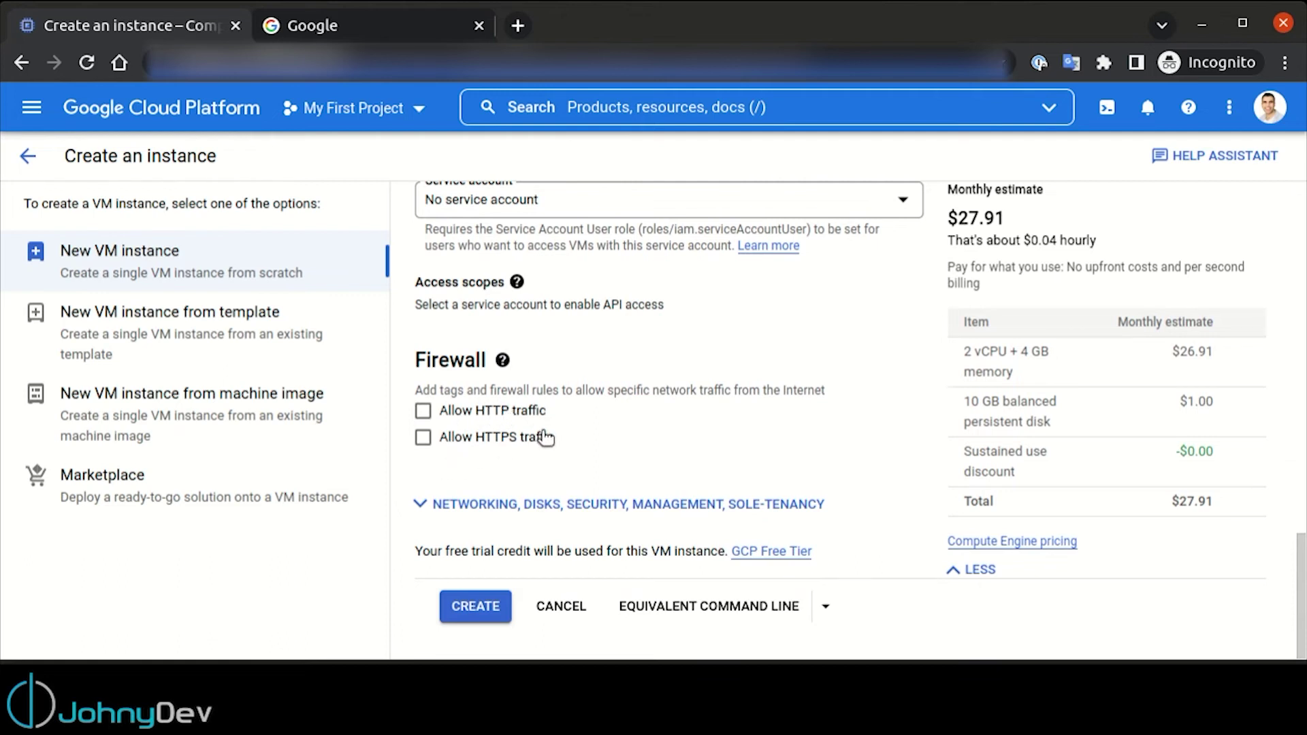
{"action": "left_click", "coordinate": [592, 502]}
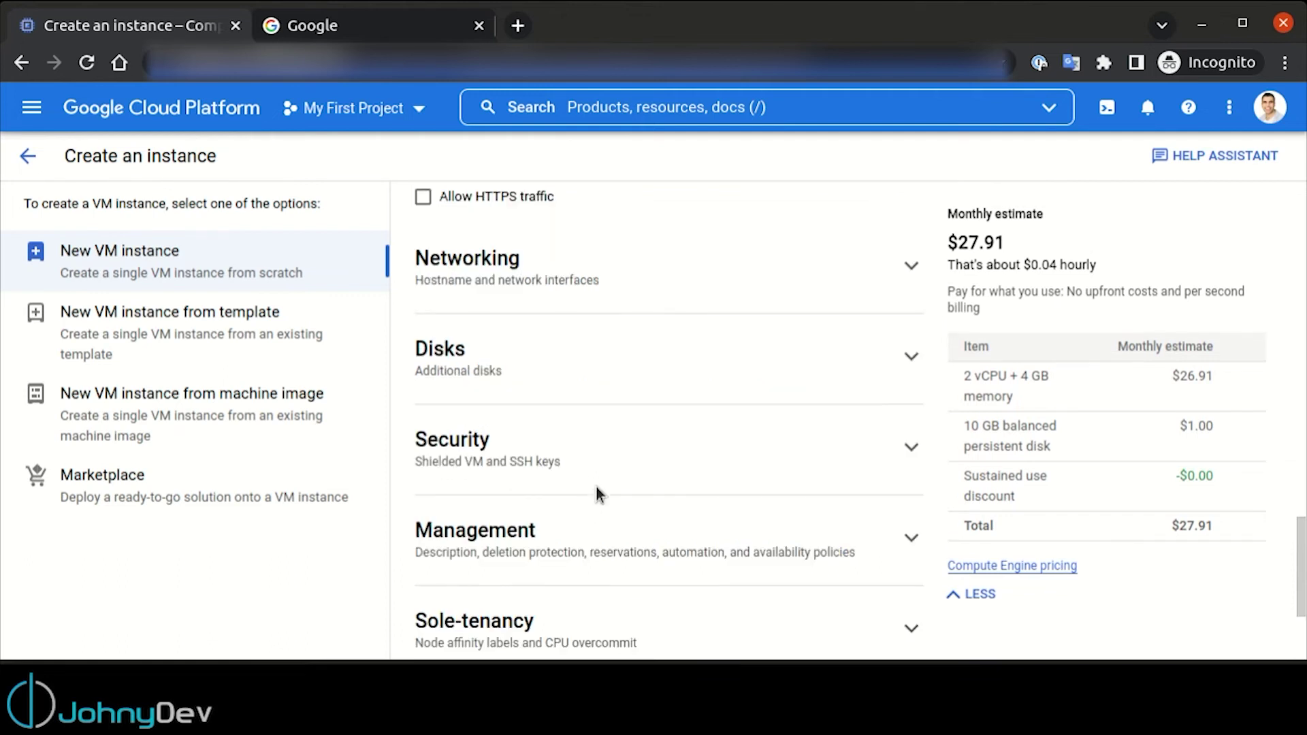
{"action": "left_click", "coordinate": [560, 465]}
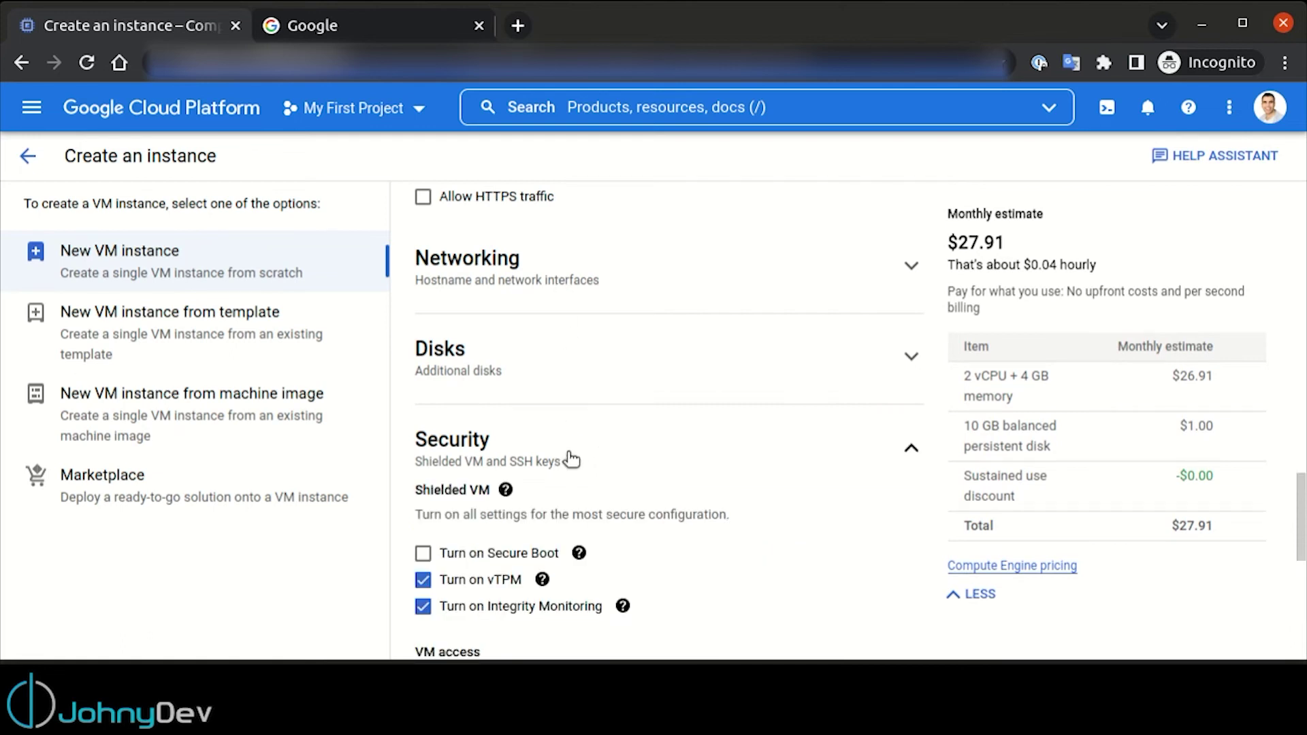
{"action": "scroll", "coordinate": [581, 443], "scroll_direction": "down", "scroll_amount": 4}
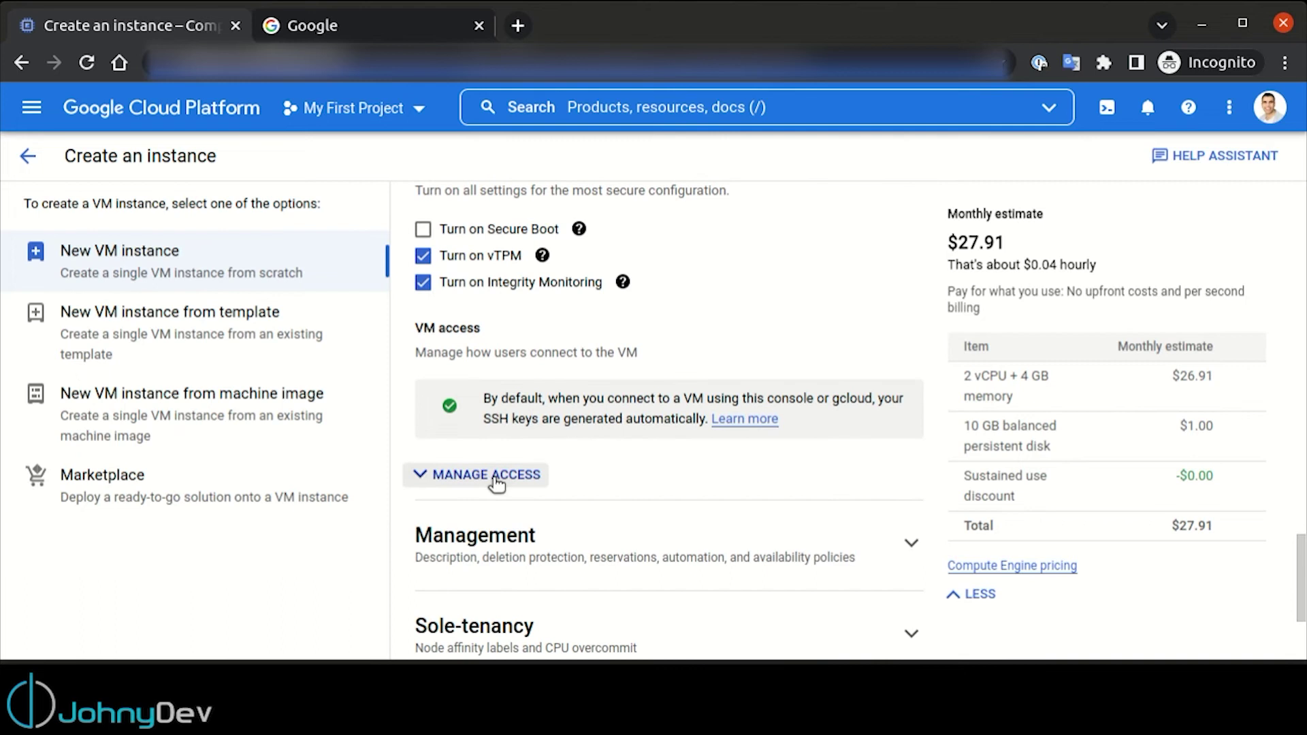
- Add a manually generated public SSH key under the VM access settings and create the instance
{"action": "left_click", "coordinate": [495, 477]}
{"action": "scroll", "coordinate": [497, 477], "scroll_direction": "down", "scroll_amount": 2}
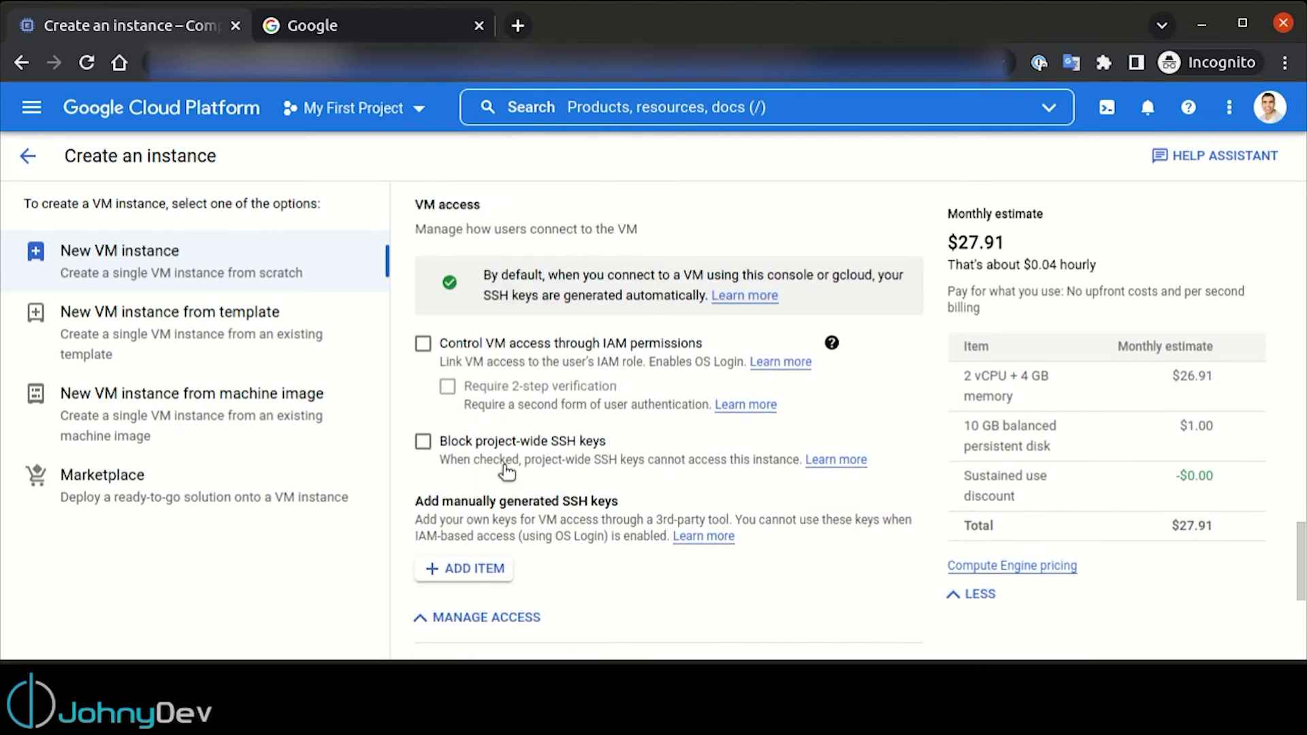
{"action": "scroll", "coordinate": [503, 467], "scroll_direction": "down", "scroll_amount": 1}
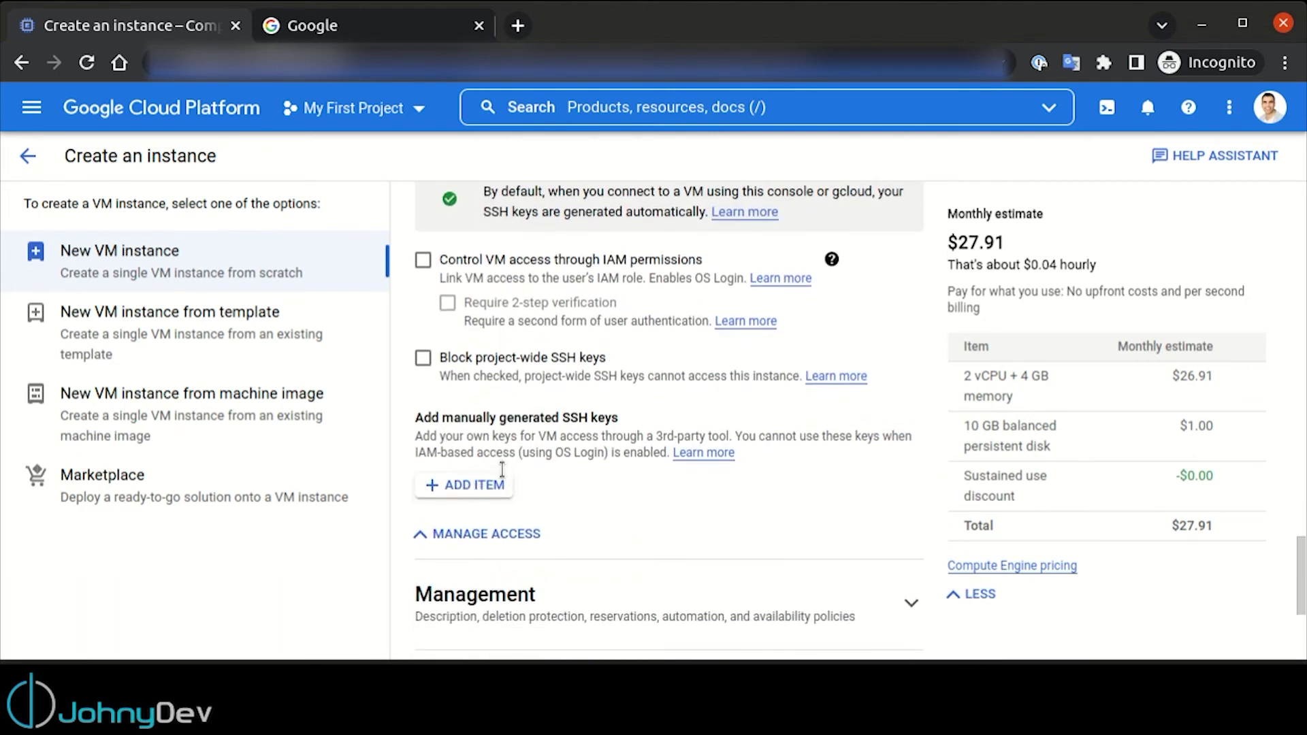
{"action": "left_click", "coordinate": [457, 491]}
{"action": "scroll", "coordinate": [460, 494], "scroll_direction": "down", "scroll_amount": 3}
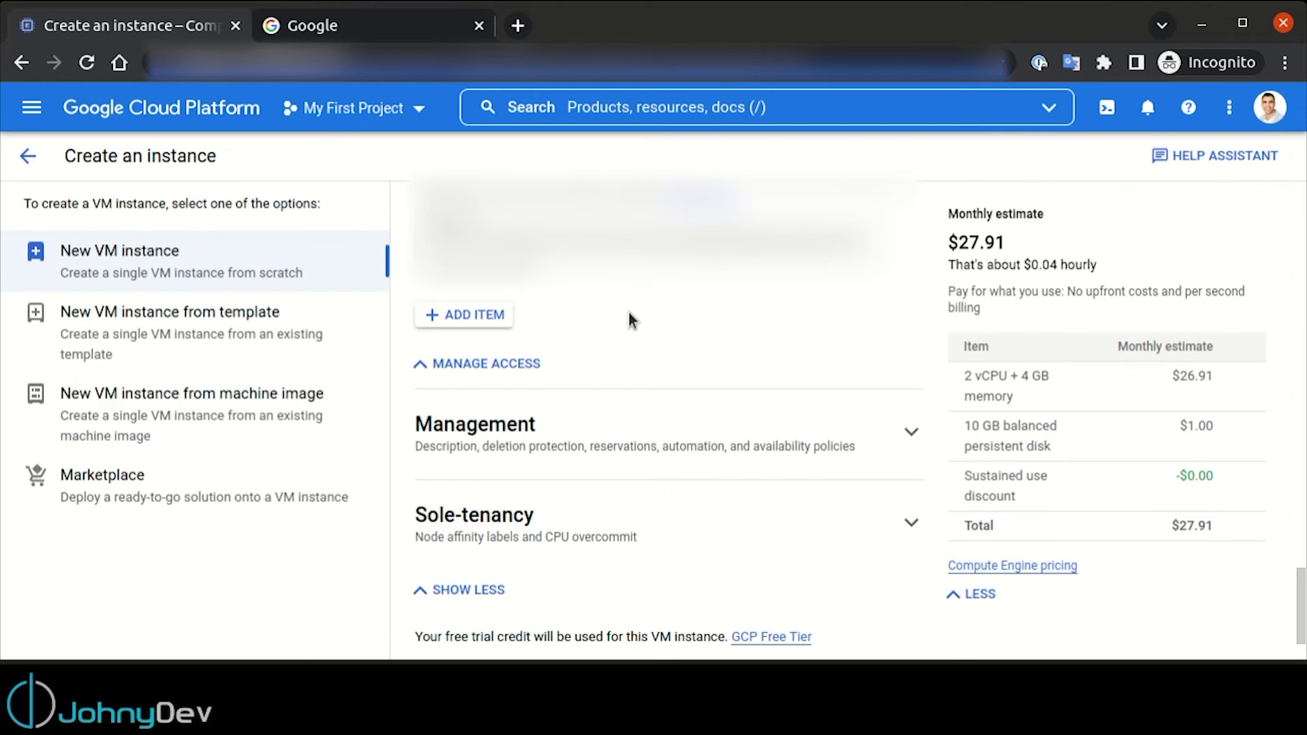
{"action": "scroll", "coordinate": [628, 313], "scroll_direction": "down", "scroll_amount": 1}
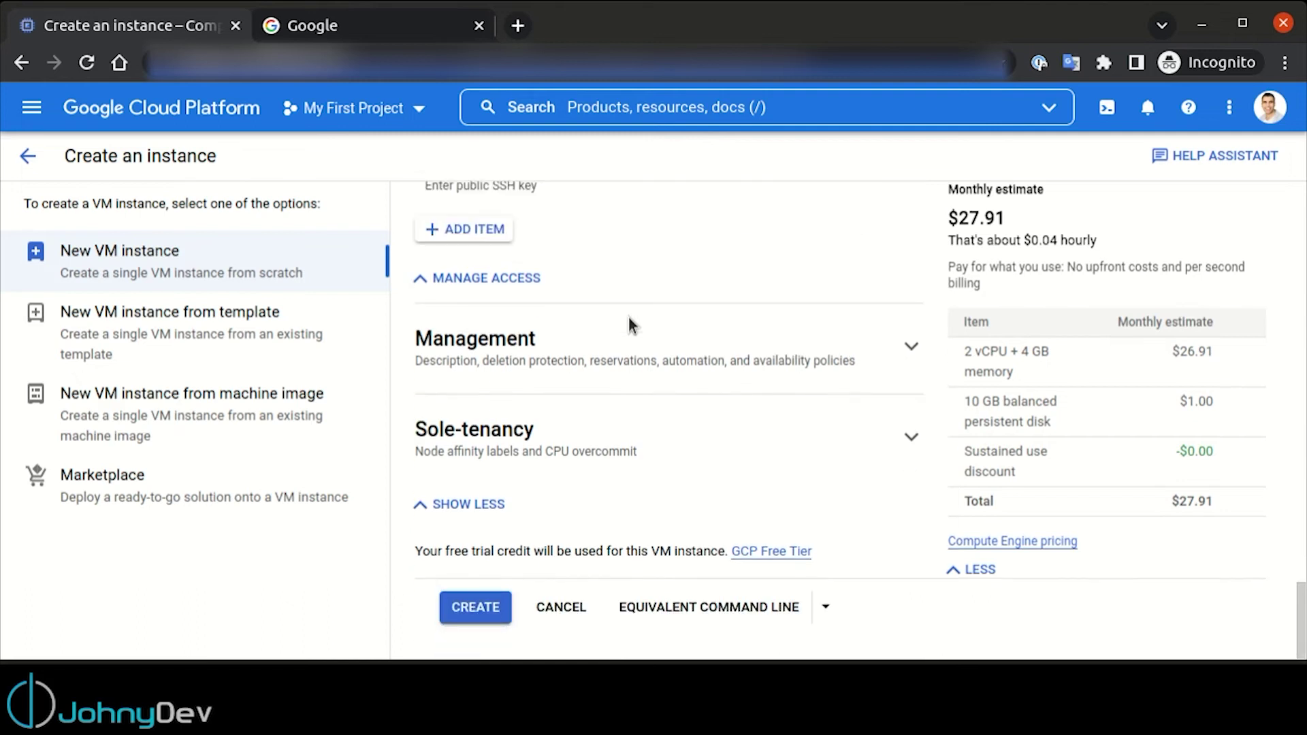
{"action": "left_click", "coordinate": [469, 616]}
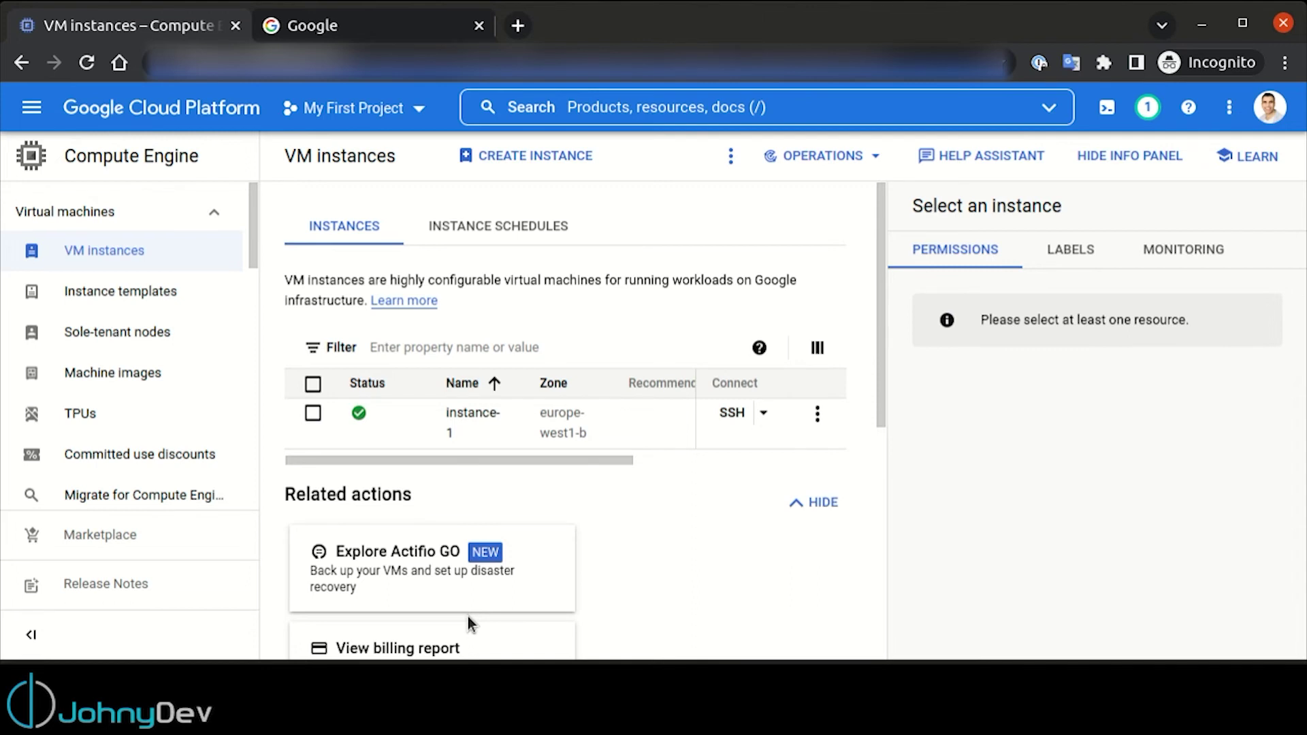
- Display the gcloud command line for connecting to instance-1 over SSH and copy it
{"action": "left_click", "coordinate": [762, 413]}
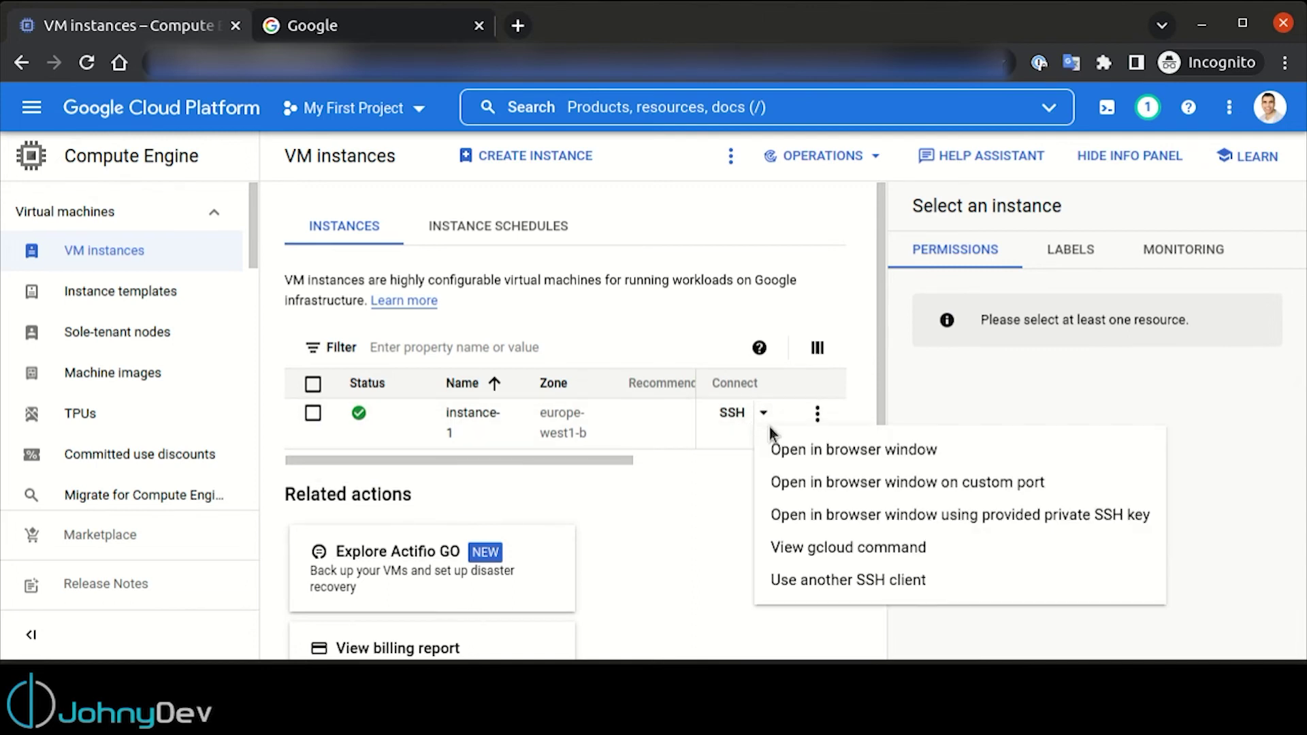
{"action": "left_click", "coordinate": [837, 554]}
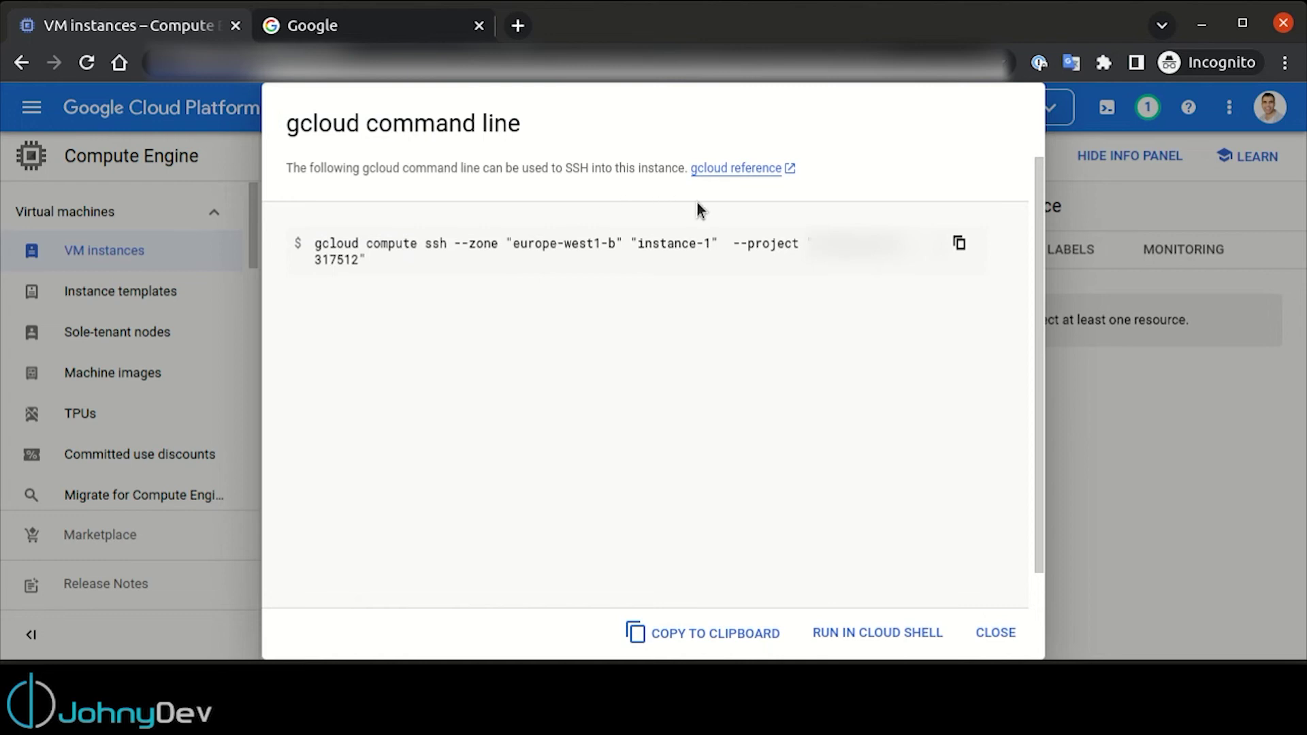
{"action": "left_click", "coordinate": [959, 244]}
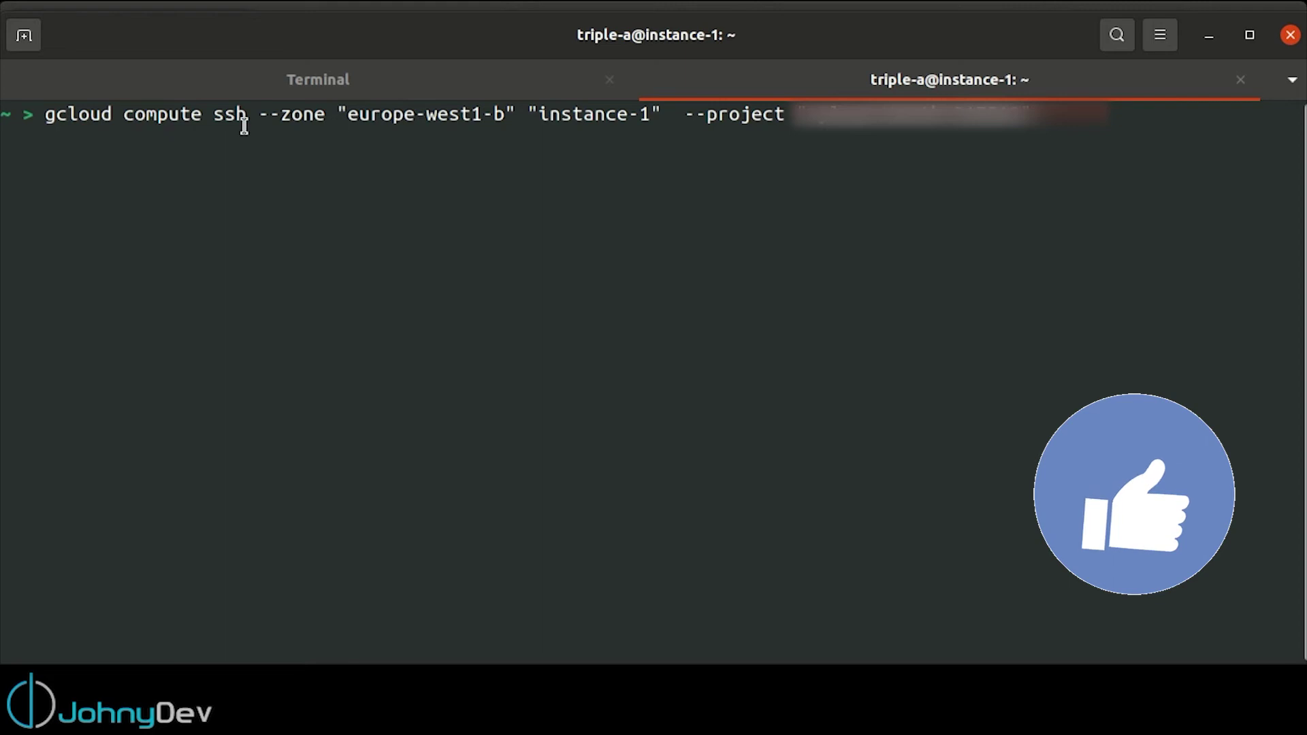
- In the terminal, connect to instance-1 by running the copied gcloud compute ssh command with zone "europe-west1-b" and the project ID
{"action": "left_click_drag", "start_coordinate": [259, 113], "coordinate": [516, 114]}
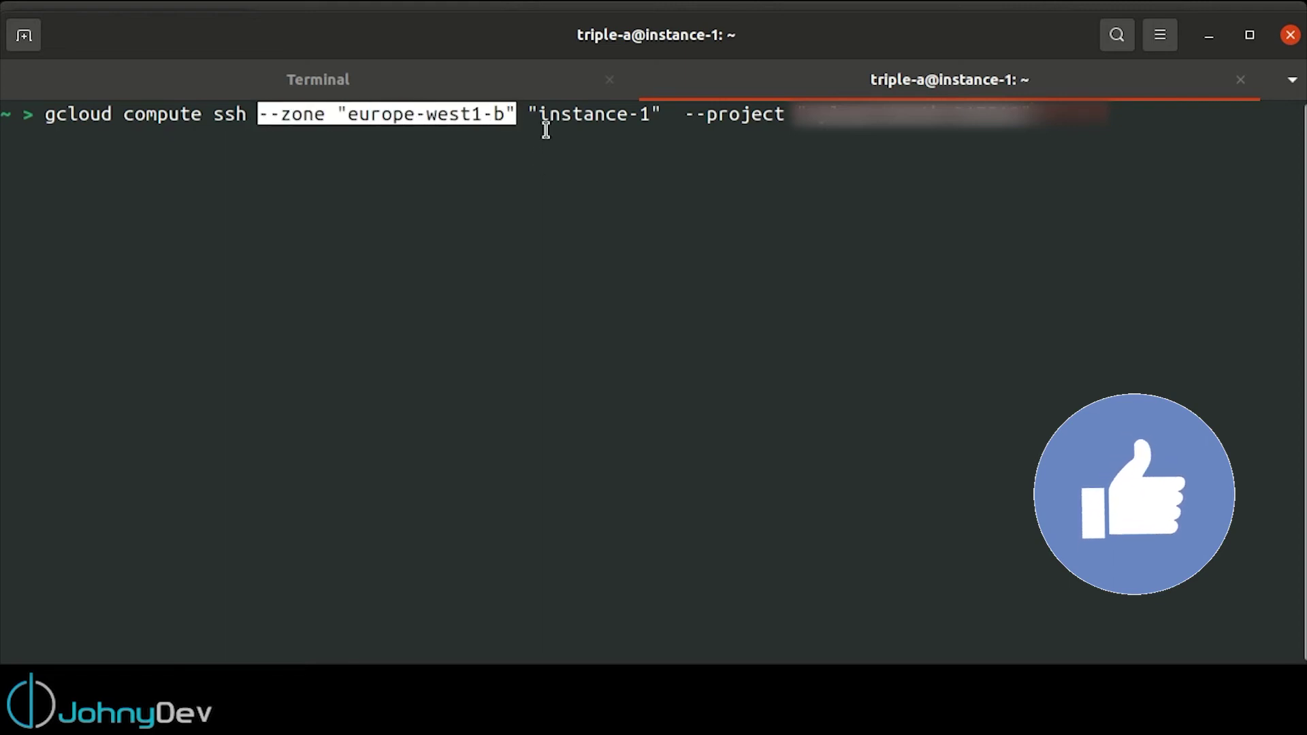
{"action": "left_click", "coordinate": [528, 114]}
{"action": "left_click_drag", "start_coordinate": [528, 114], "coordinate": [1058, 114]}
{"action": "left_click", "coordinate": [687, 116]}
{"action": "left_click", "coordinate": [1038, 121]}
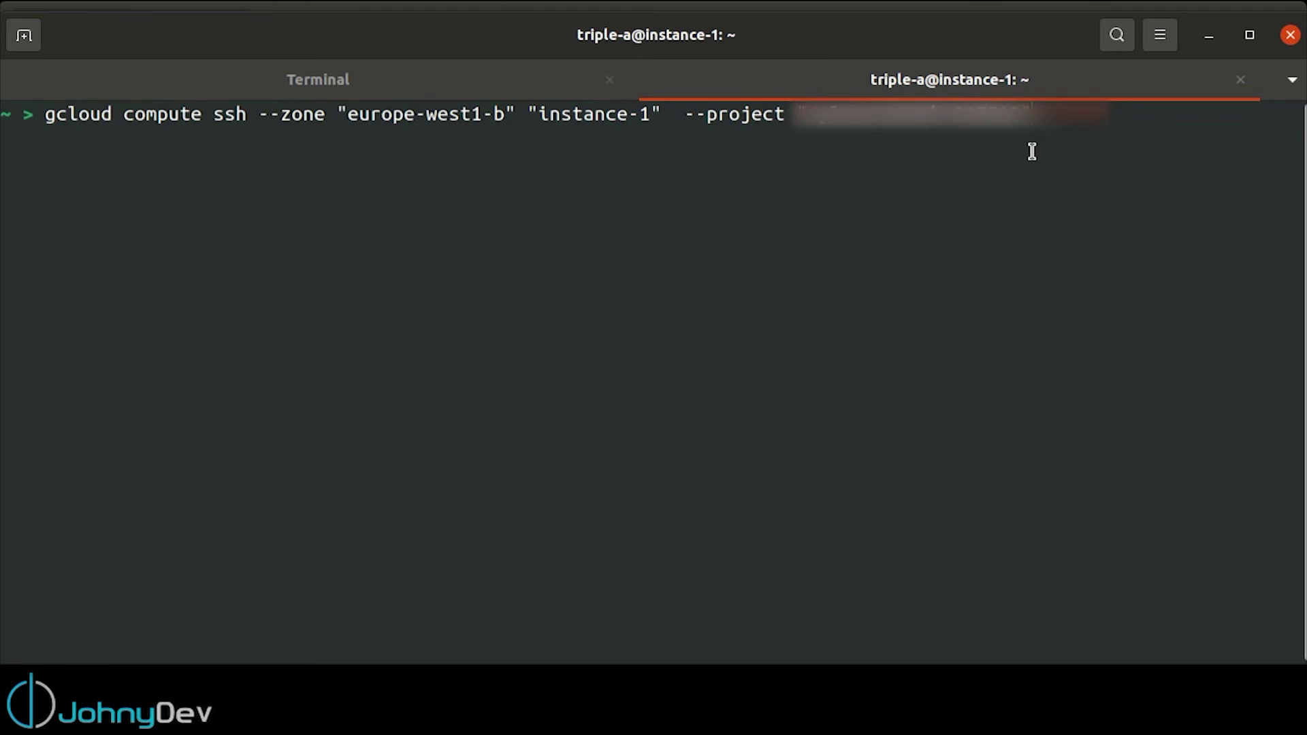
{"action": "key", "text": "Return"}
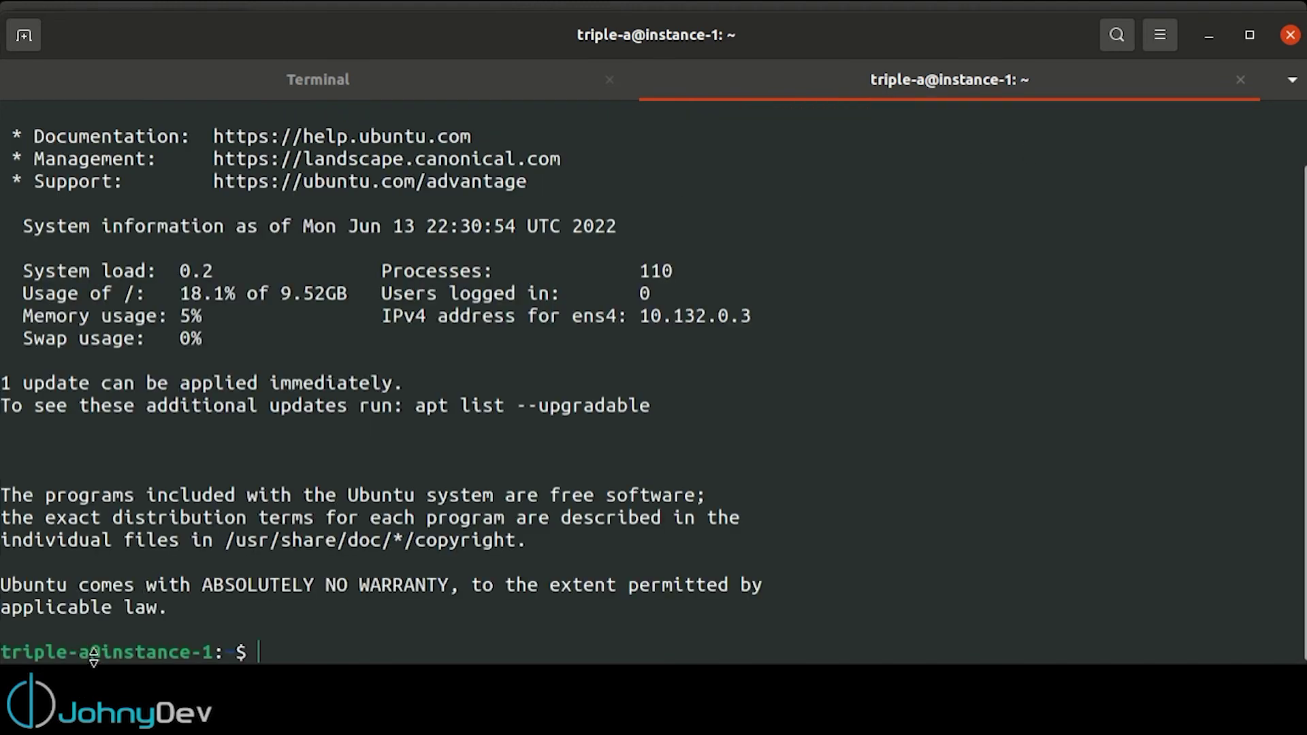
- Highlight the login username in the remote shell prompt and end the SSH session with exit
{"action": "left_click_drag", "start_coordinate": [91, 654], "coordinate": [1, 655]}
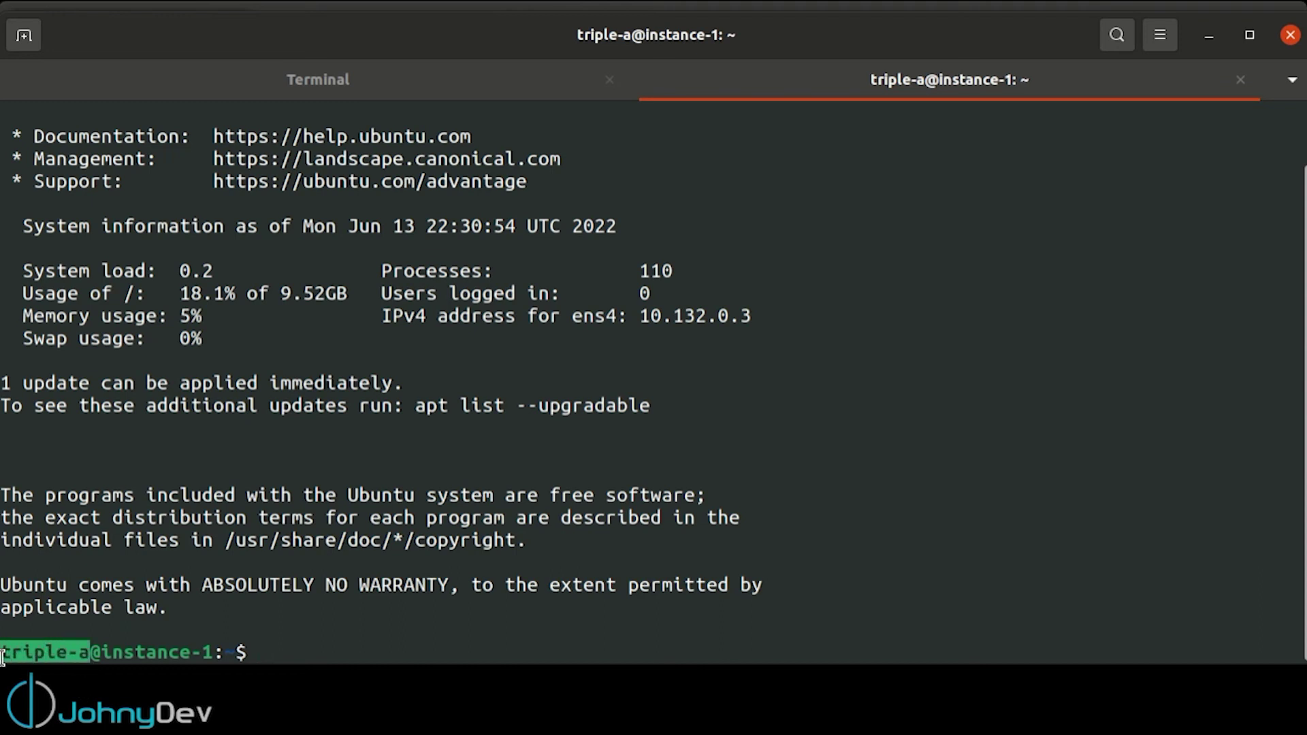
{"action": "left_click", "coordinate": [332, 648]}
{"action": "type", "text": "exit"}
{"action": "key", "text": "Return"}
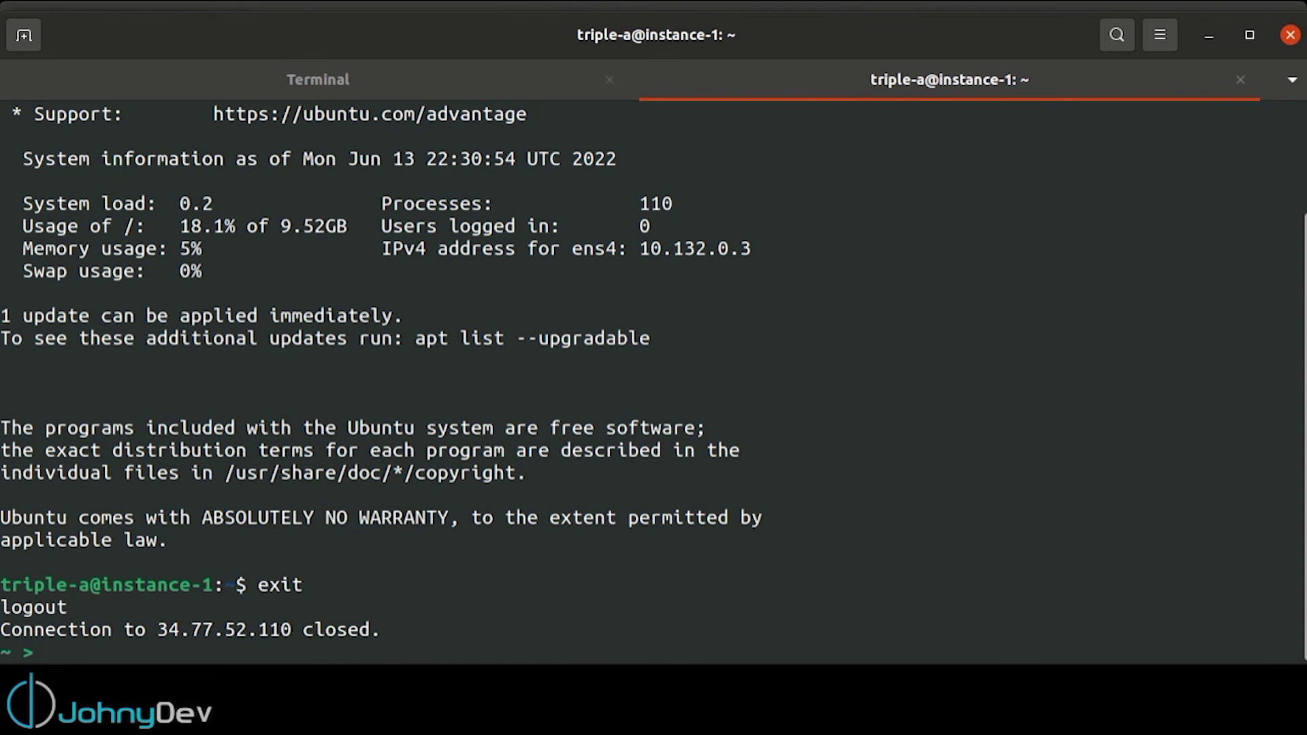
- Switch back to the browser, dismiss the gcloud command dialog and copy instance-1's external IP address
{"action": "key", "text": "alt+Tab"}
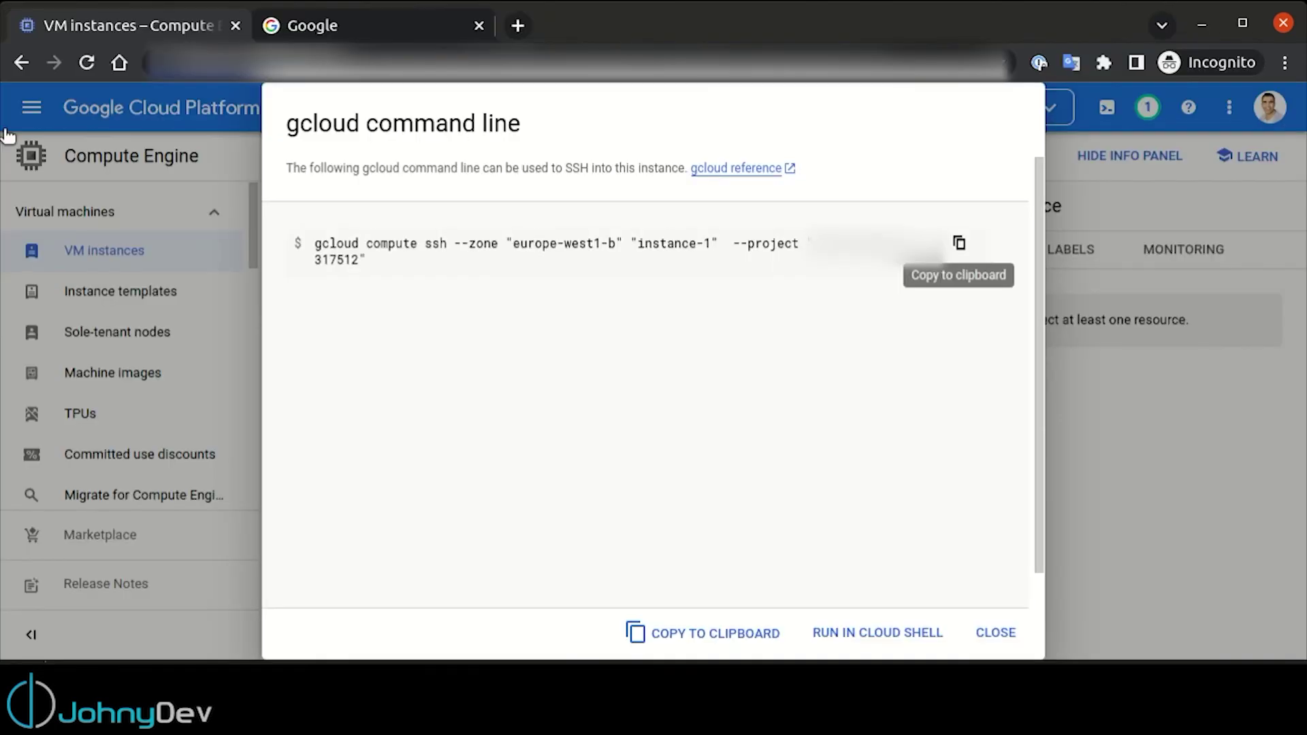
{"action": "left_click", "coordinate": [1073, 442]}
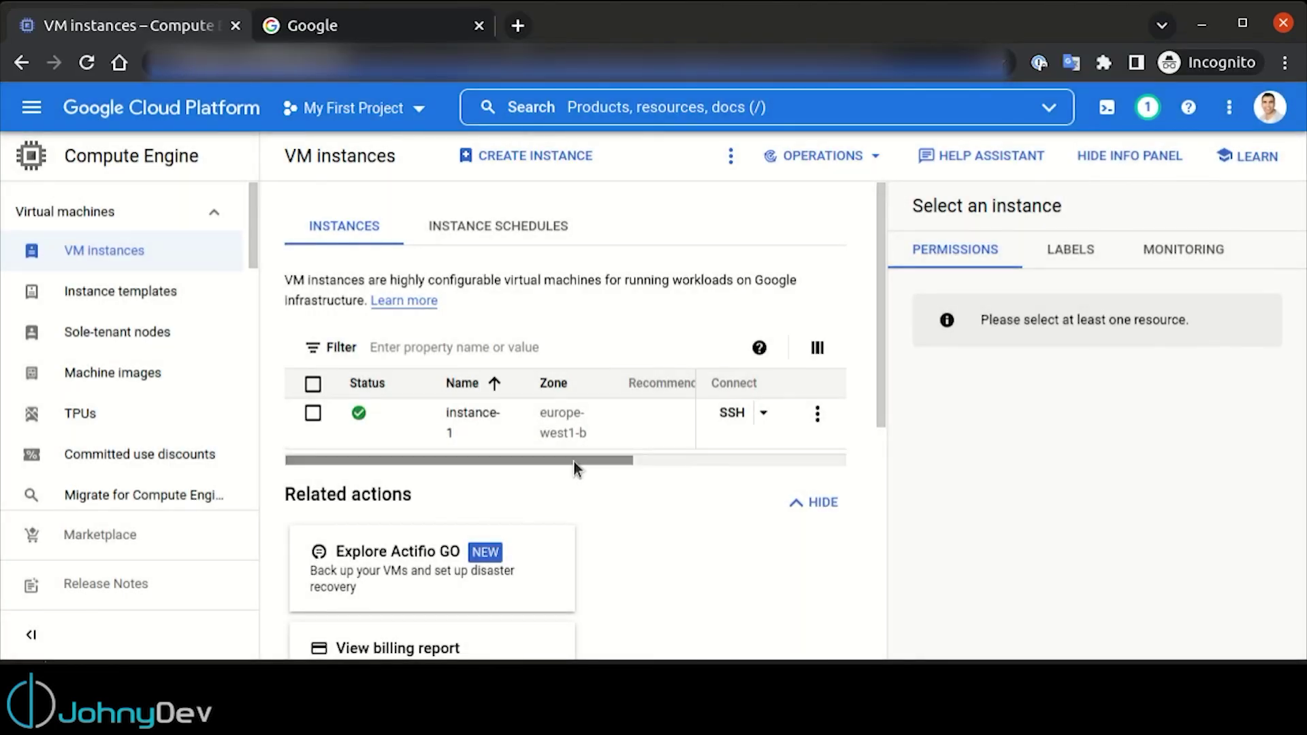
{"action": "left_click_drag", "start_coordinate": [614, 461], "coordinate": [798, 463]}
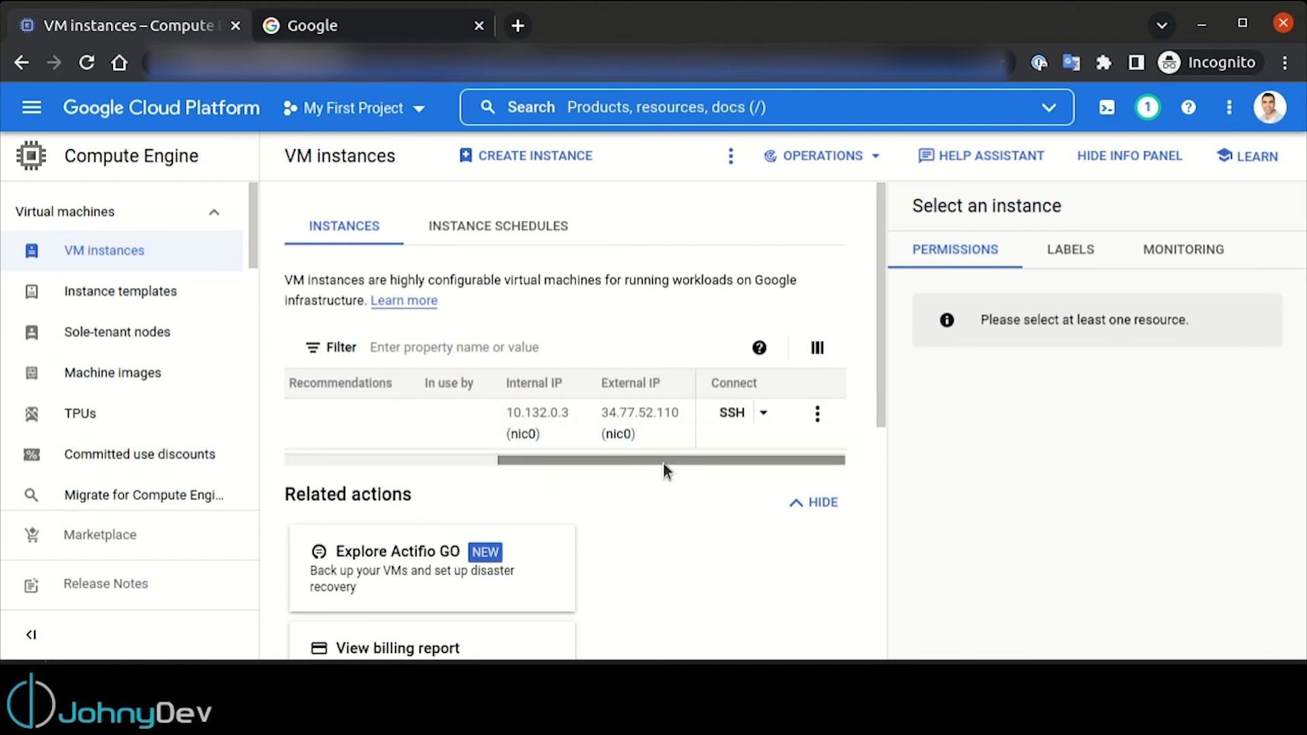
{"action": "left_click", "coordinate": [651, 433]}
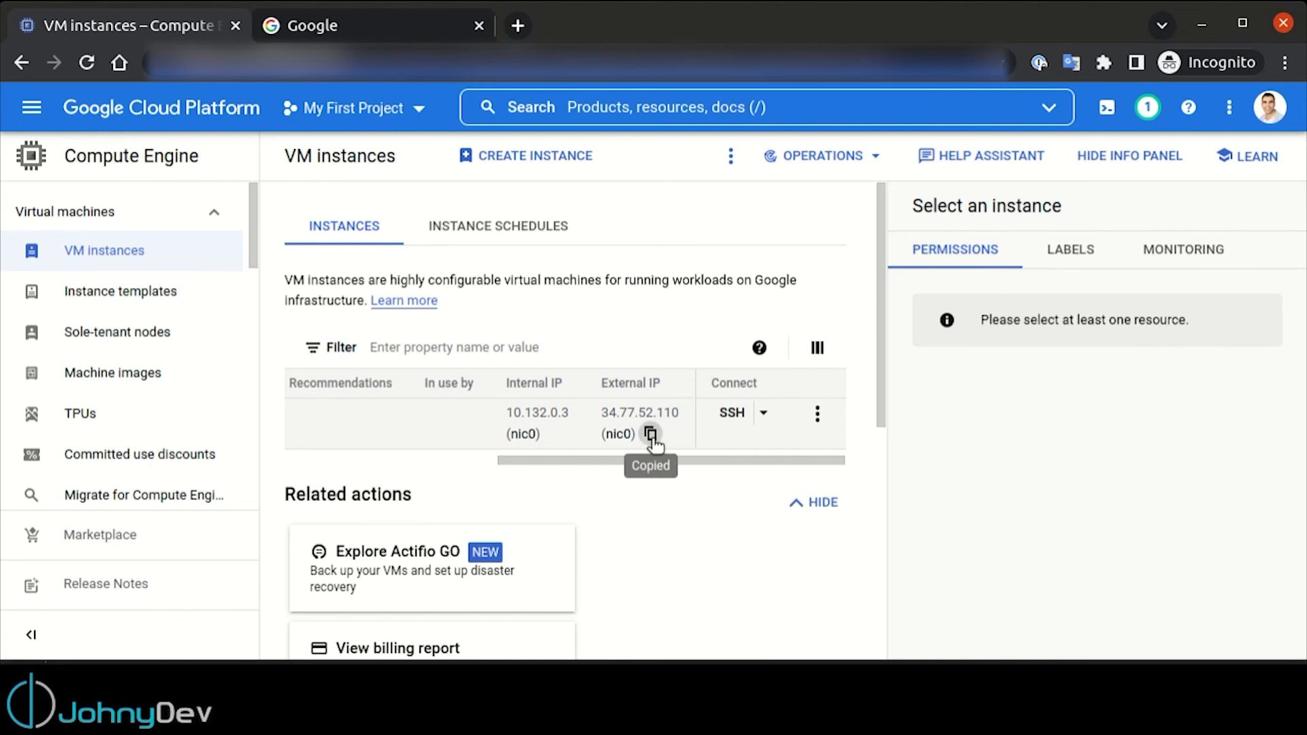
{"action": "key", "text": "alt+Tab"}
{"action": "type", "text": "ss"}
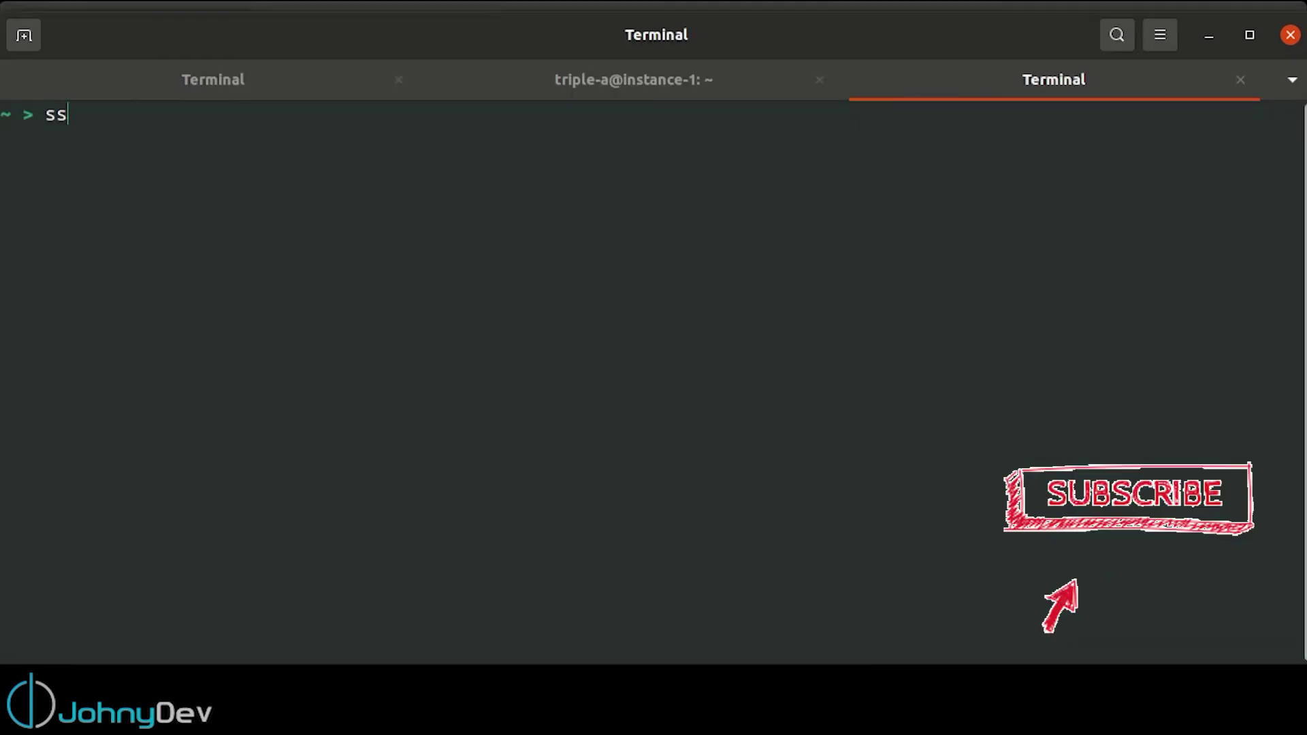
{"action": "type", "text": "h triple-a@"}
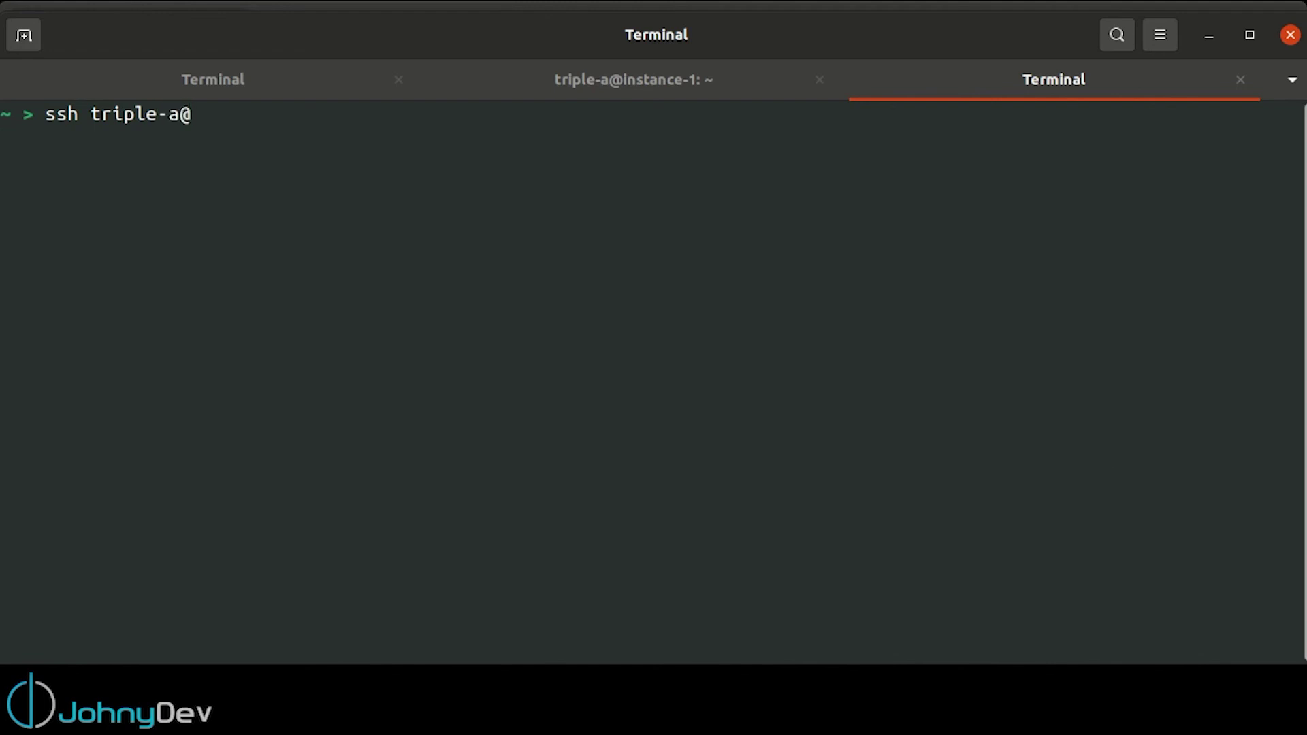
{"action": "key", "text": "ctrl+shift+v"}
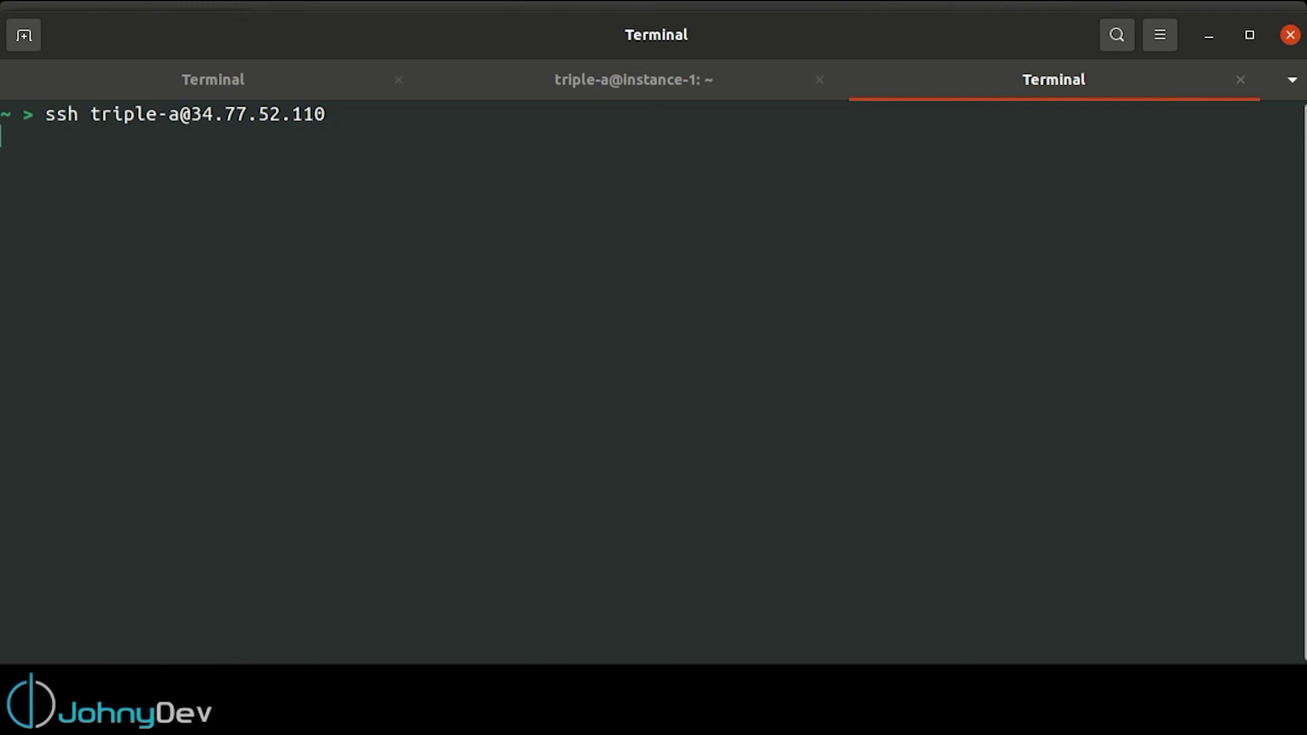
{"action": "type", "text": "yes"}
{"action": "key", "text": "Return"}
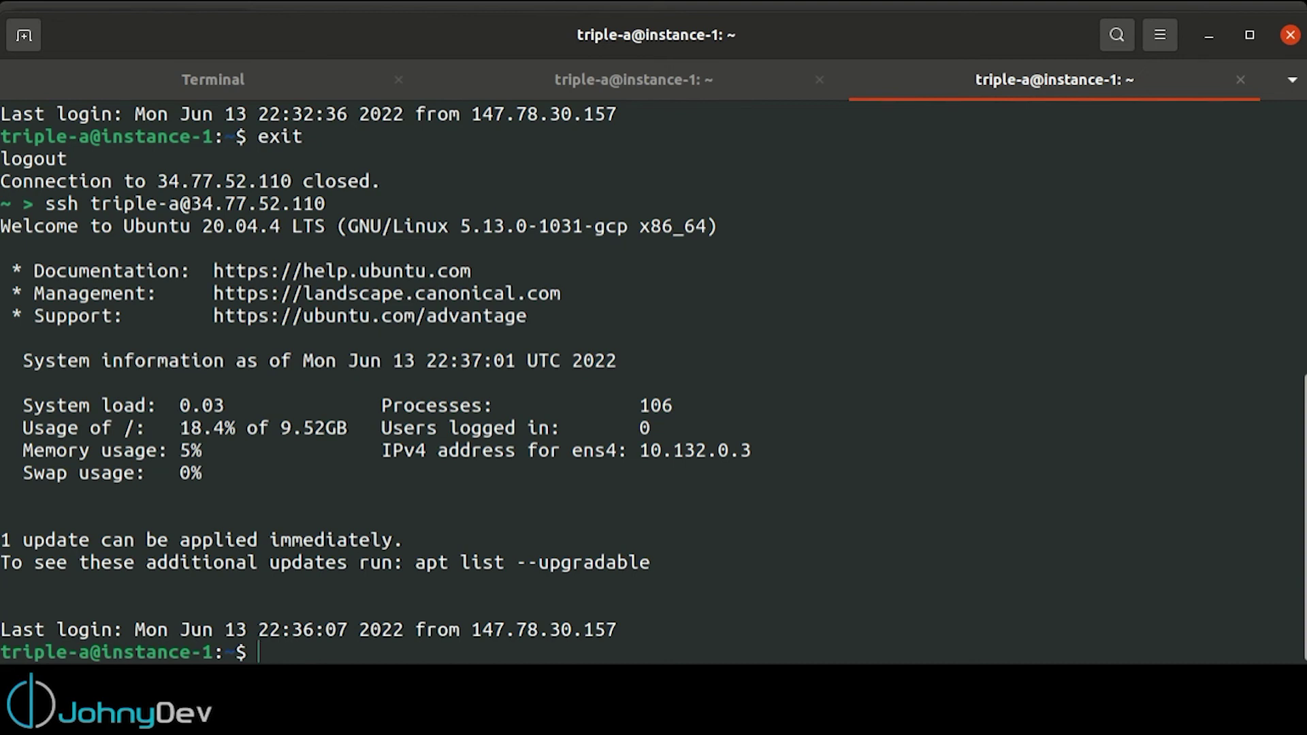
- In another terminal tab, change to the .ssh/ directory, list its contents and highlight the known_hosts file
{"action": "left_click", "coordinate": [27, 36]}
{"action": "type", "text": "cd .ssh/"}
{"action": "key", "text": "Return"}
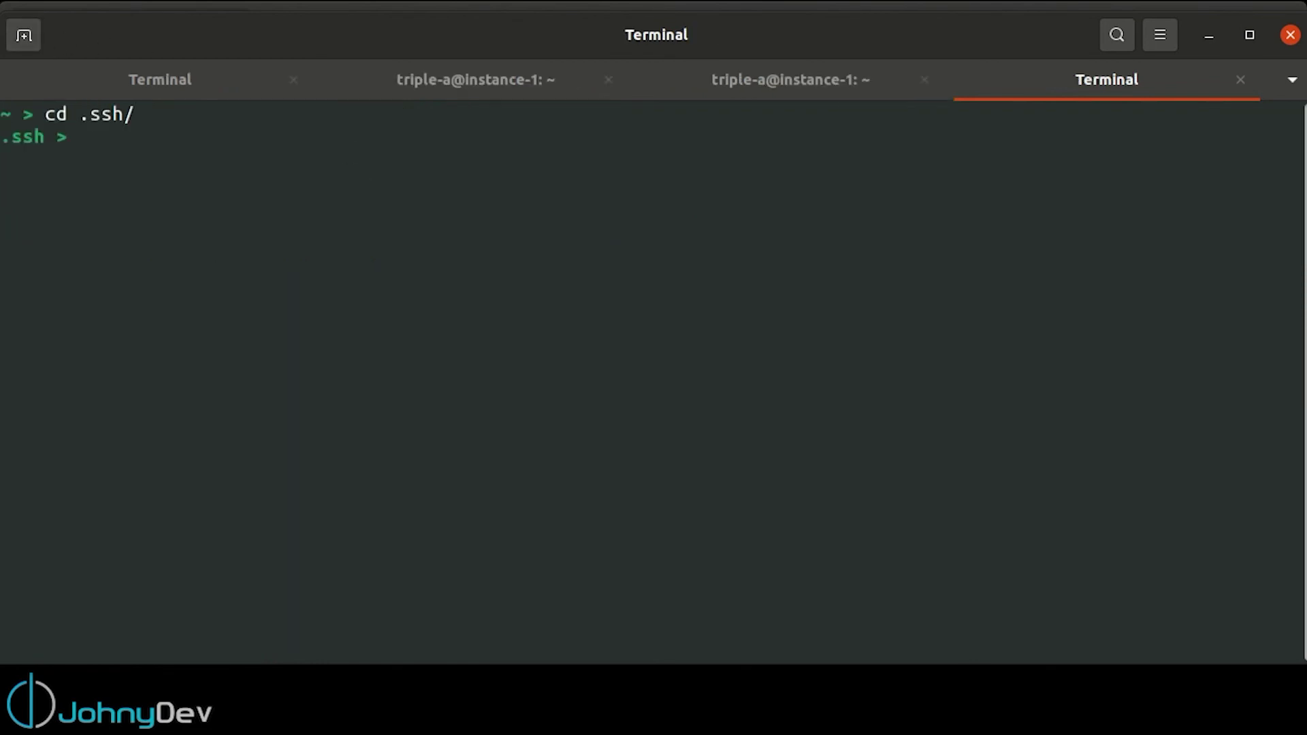
{"action": "type", "text": "ll"}
{"action": "key", "text": "Return"}
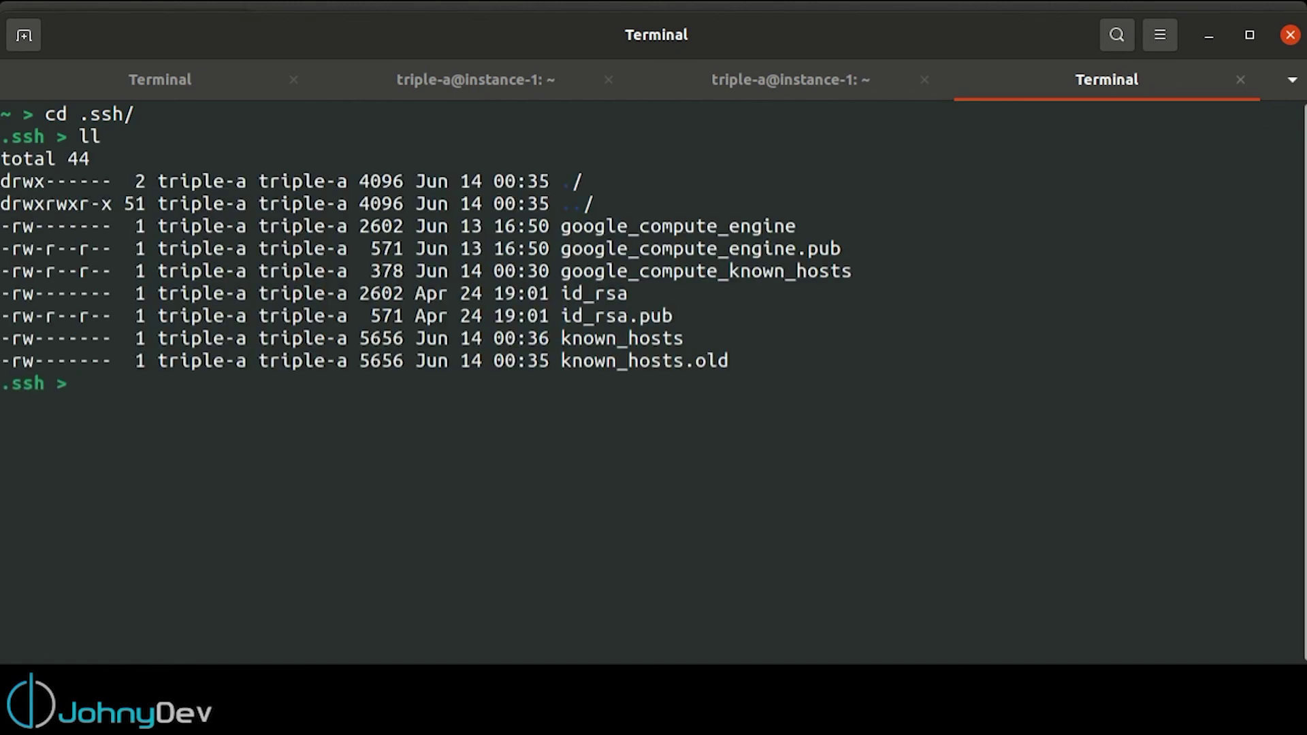
{"action": "left_click_drag", "start_coordinate": [685, 338], "coordinate": [560, 338]}
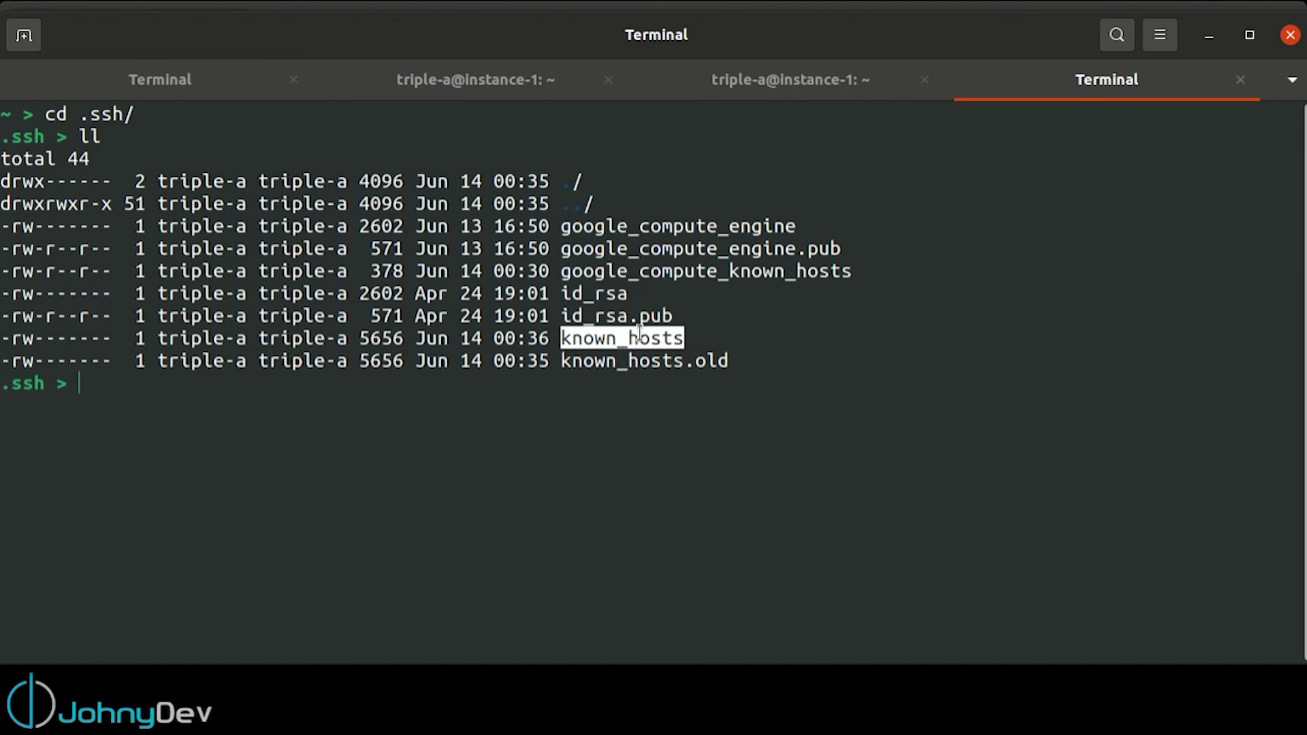
- Clear the terminal and enter ssh-keygen -f "/home/triple-a/.ssh/known_hosts" -R "34.77.52.110", highlighting its file path and host arguments
{"action": "left_click", "coordinate": [302, 440]}
{"action": "type", "text": "clear"}
{"action": "key", "text": "Return"}
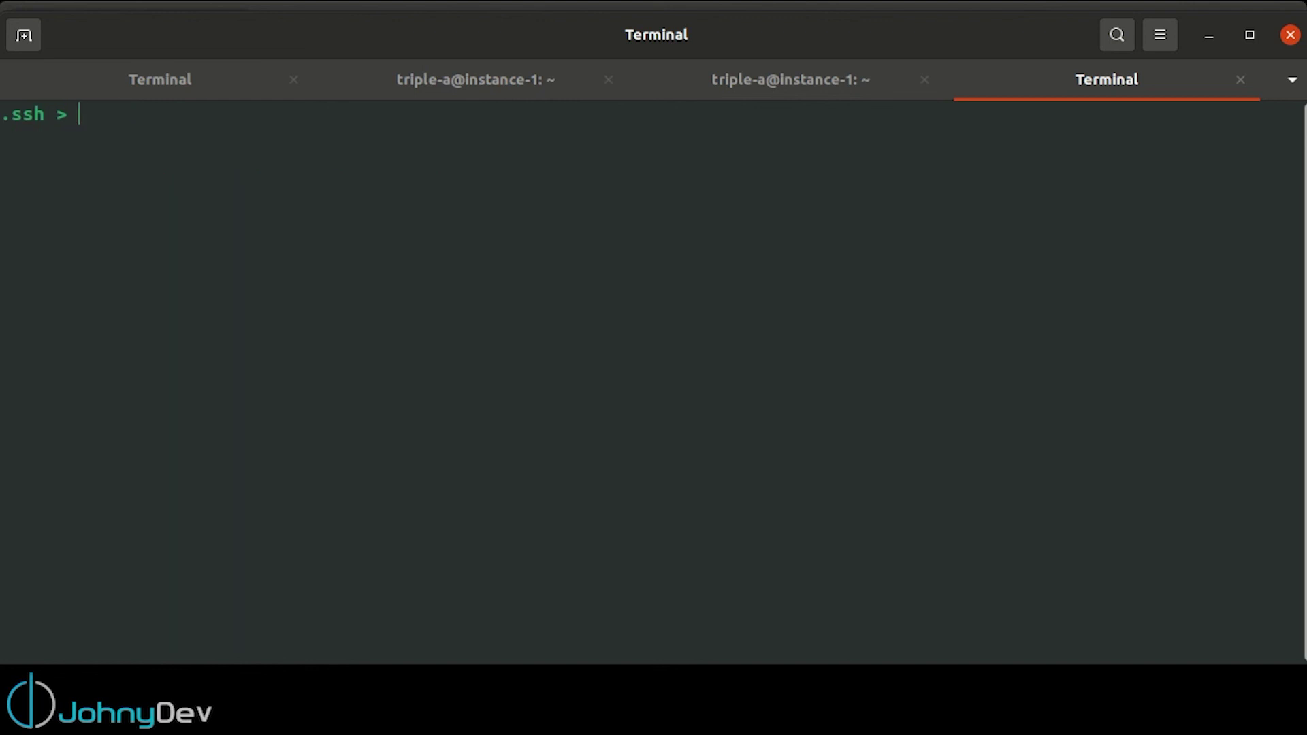
{"action": "key", "text": "ctrl+shift+v"}
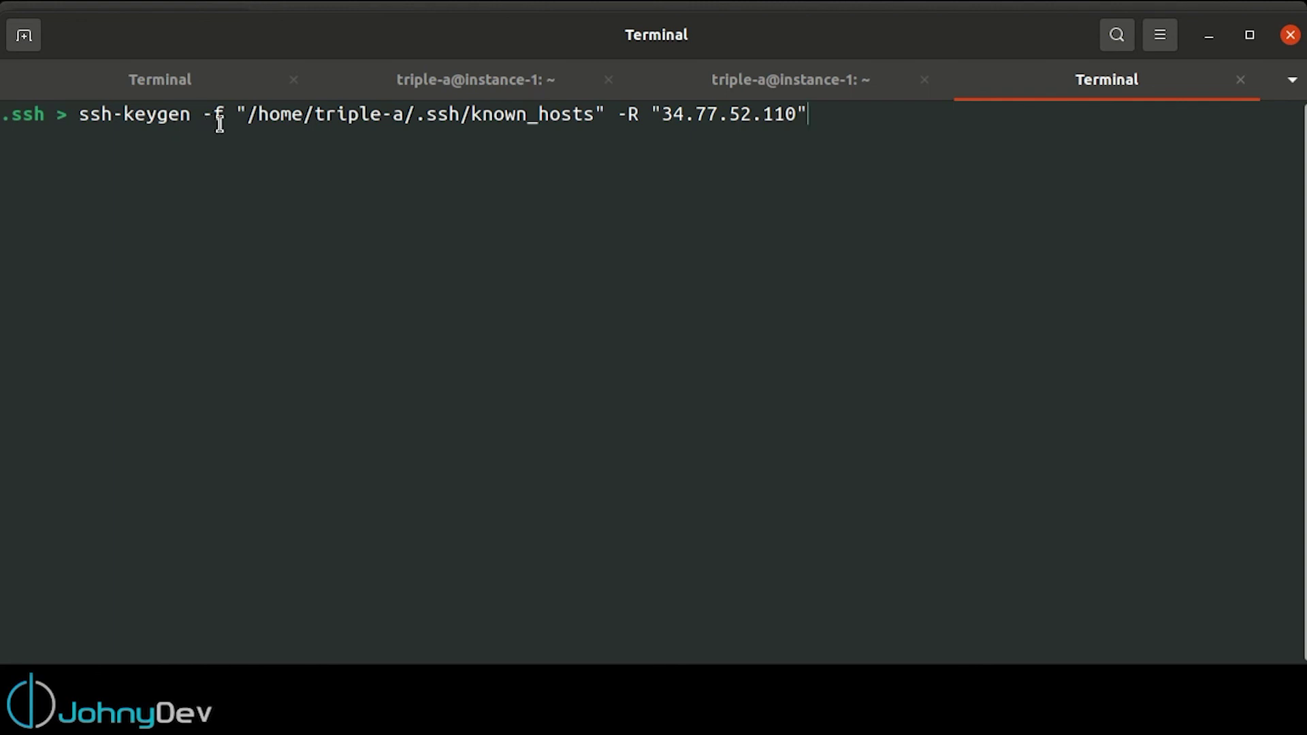
{"action": "left_click_drag", "start_coordinate": [236, 114], "coordinate": [599, 112]}
{"action": "left_click", "coordinate": [640, 113]}
{"action": "double_click", "coordinate": [637, 114]}
{"action": "left_click_drag", "start_coordinate": [810, 113], "coordinate": [650, 110]}
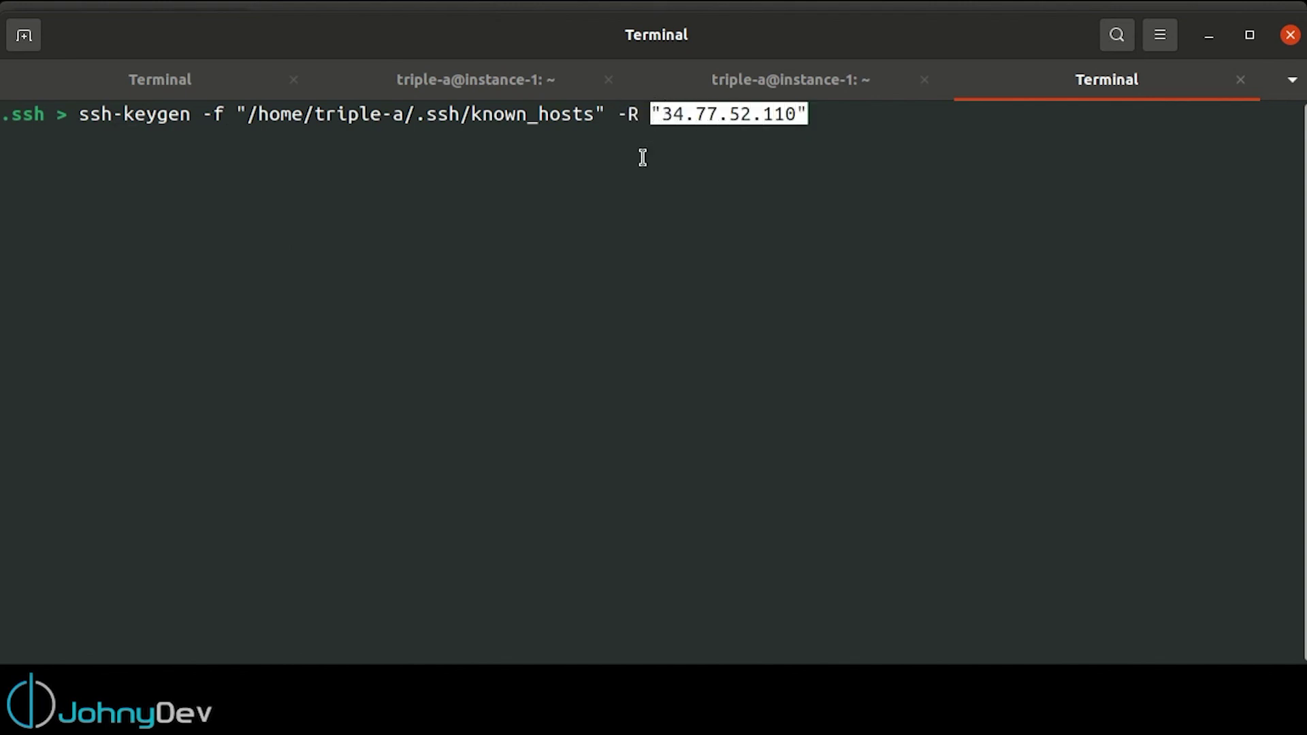